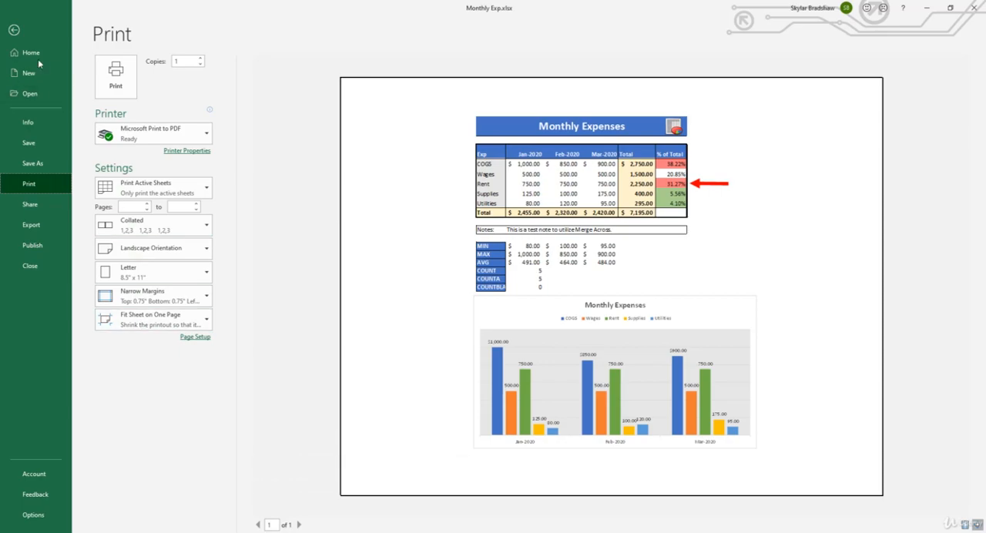
Step: Leave the print preview and display the Report sheet in Page Layout view, comparing it with Normal view
{"action": "left_click", "coordinate": [13, 30]}
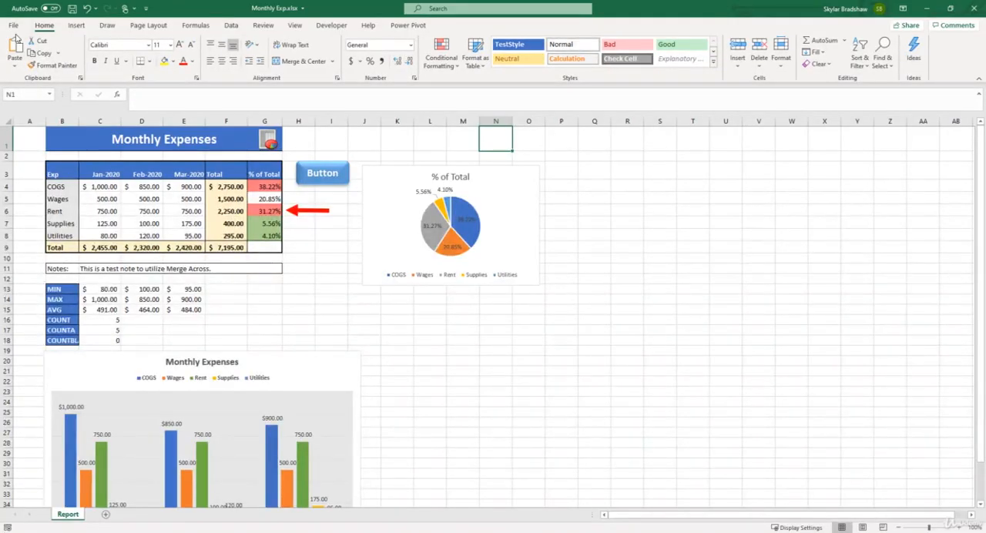
{"action": "left_click", "coordinate": [302, 28]}
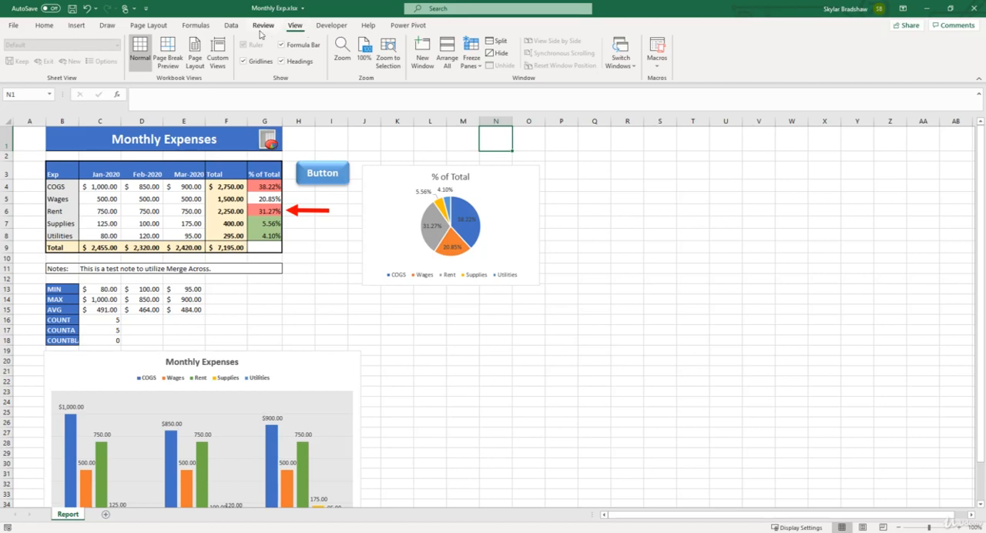
{"action": "left_click", "coordinate": [202, 55]}
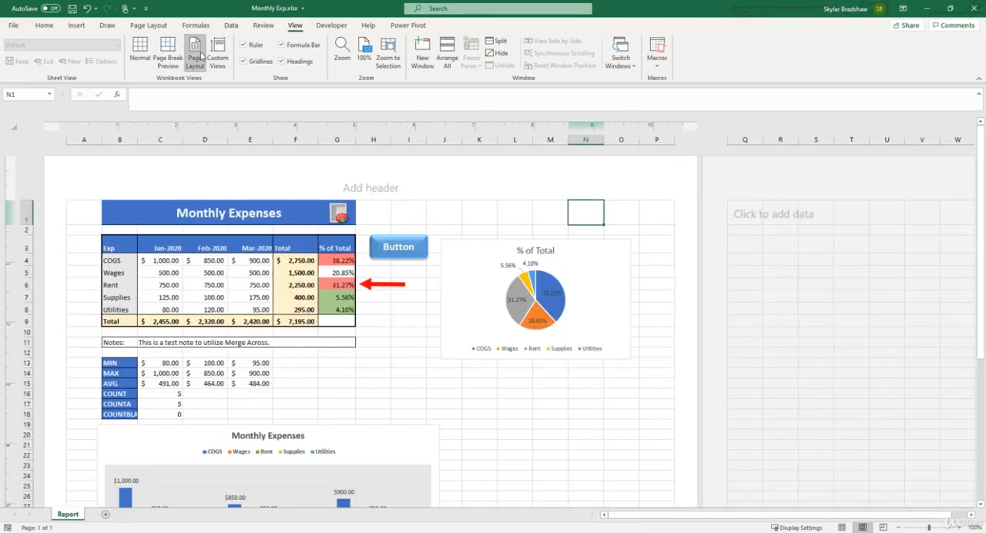
{"action": "left_click", "coordinate": [843, 528]}
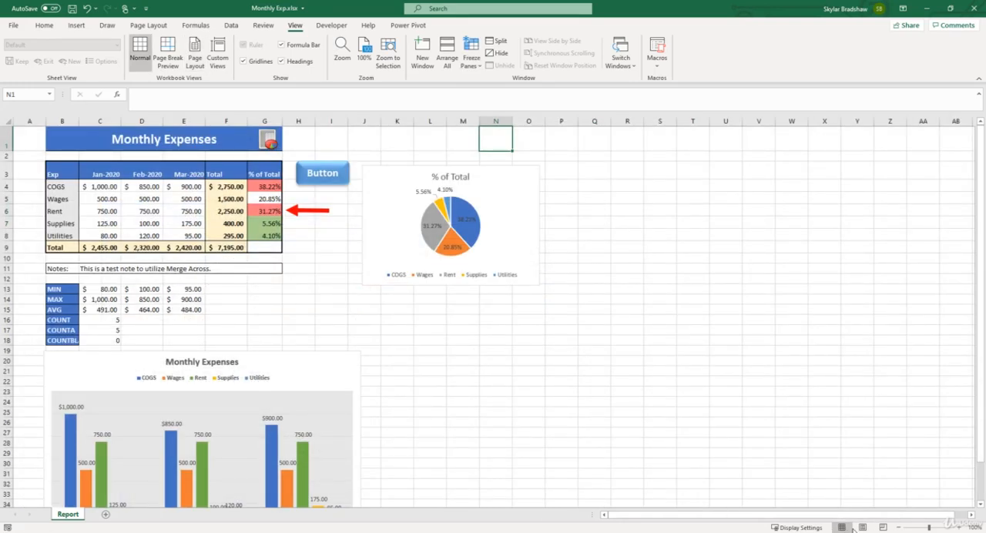
{"action": "left_click", "coordinate": [862, 528]}
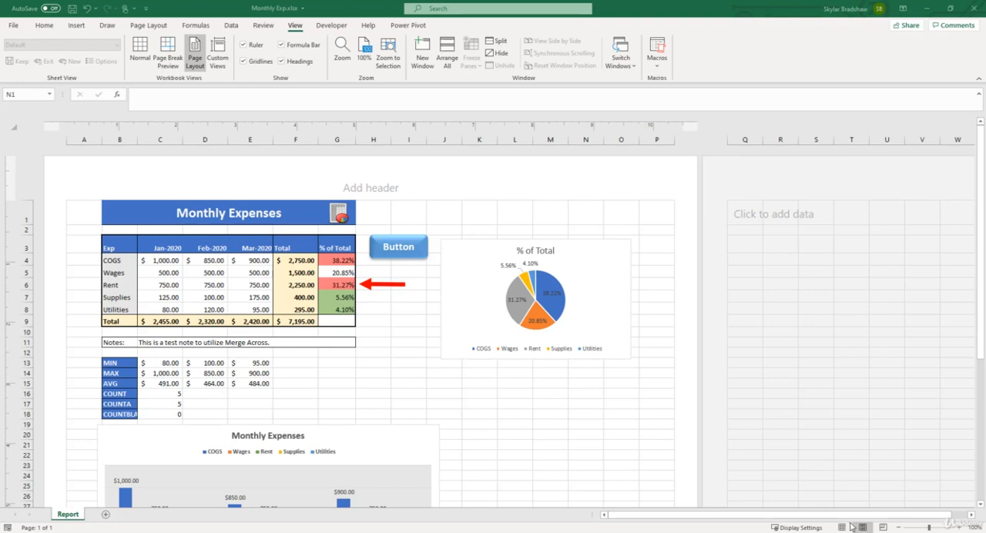
{"action": "left_click", "coordinate": [844, 528]}
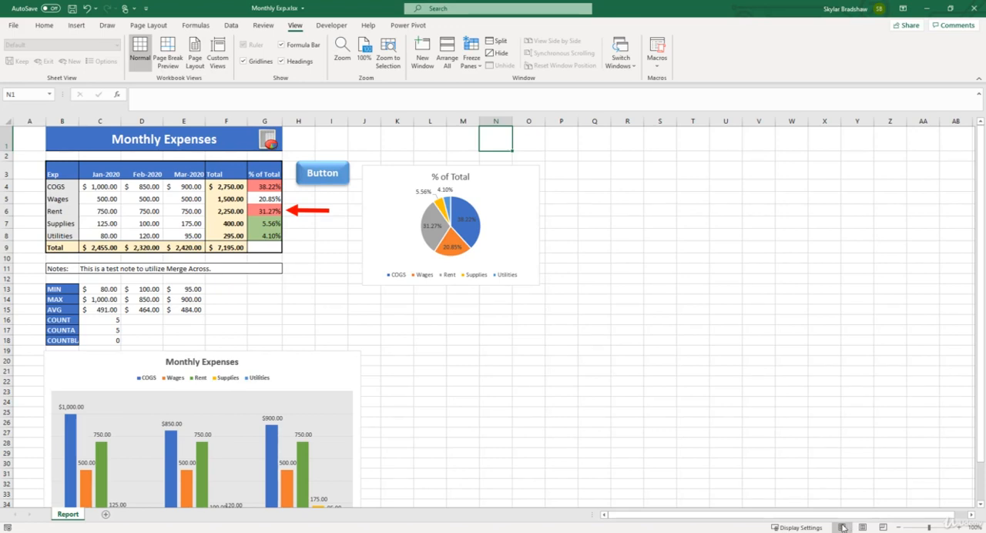
{"action": "left_click", "coordinate": [861, 528]}
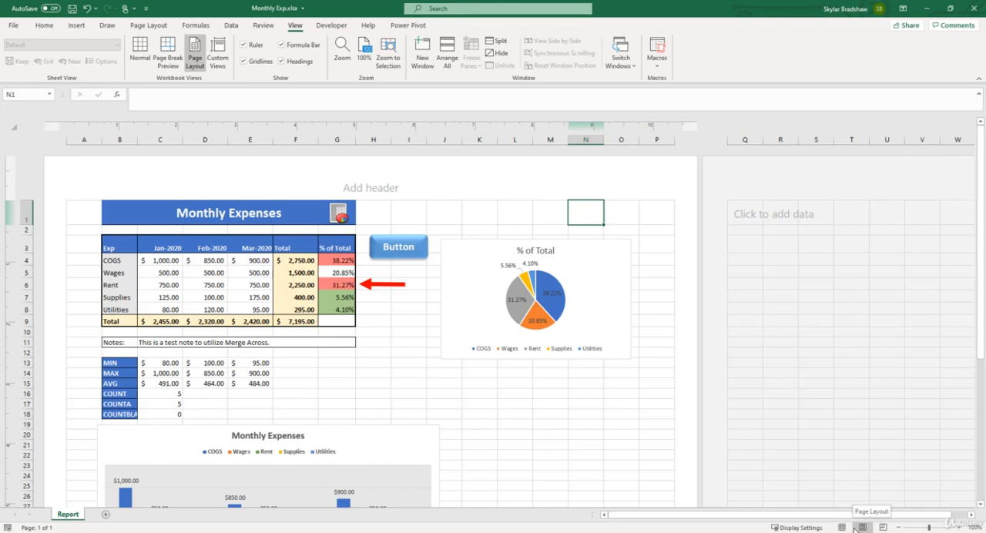
Step: Zoom out to 50% to examine how the pages are arranged, and restore the zoom to 100%
{"action": "left_click", "coordinate": [899, 528]}
{"action": "left_click", "coordinate": [899, 529]}
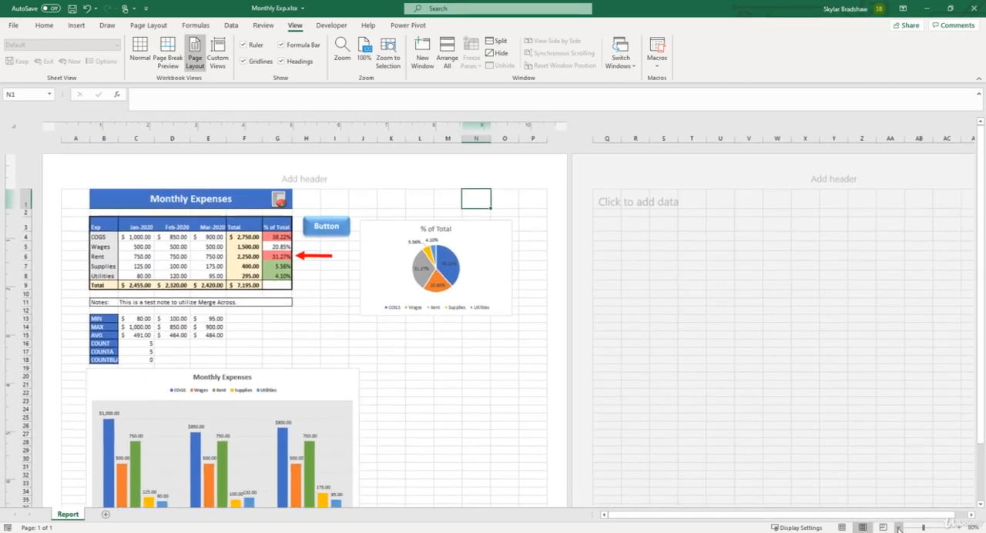
{"action": "left_click", "coordinate": [899, 528]}
{"action": "left_click", "coordinate": [899, 529]}
{"action": "left_click", "coordinate": [899, 528]}
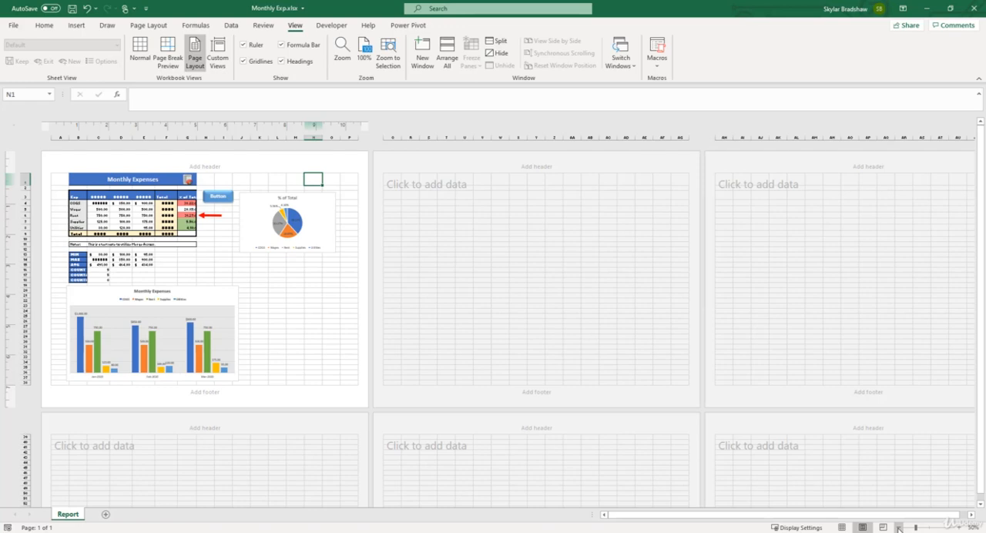
{"action": "left_click", "coordinate": [956, 528]}
{"action": "left_click", "coordinate": [957, 528]}
{"action": "left_click", "coordinate": [956, 528]}
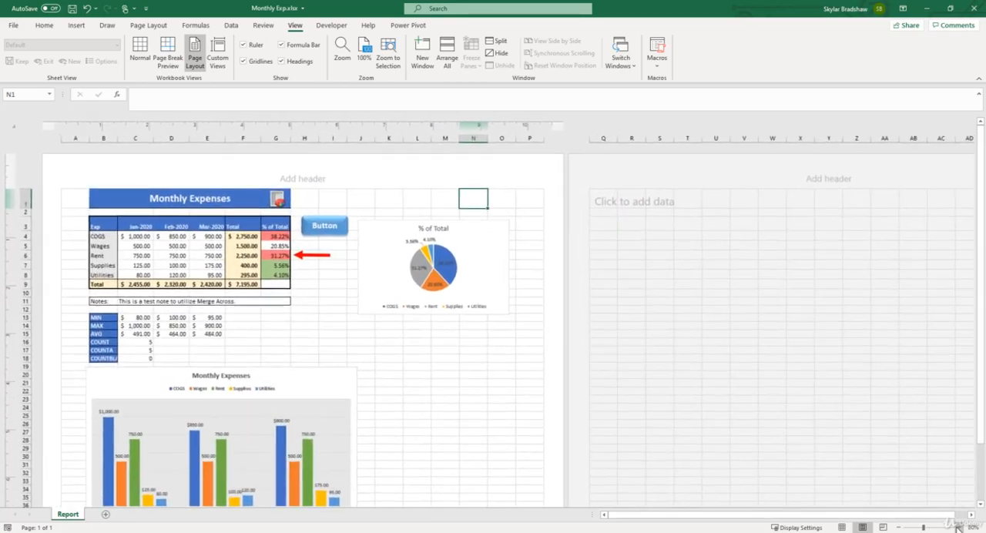
{"action": "left_click", "coordinate": [957, 528]}
{"action": "left_click", "coordinate": [957, 528]}
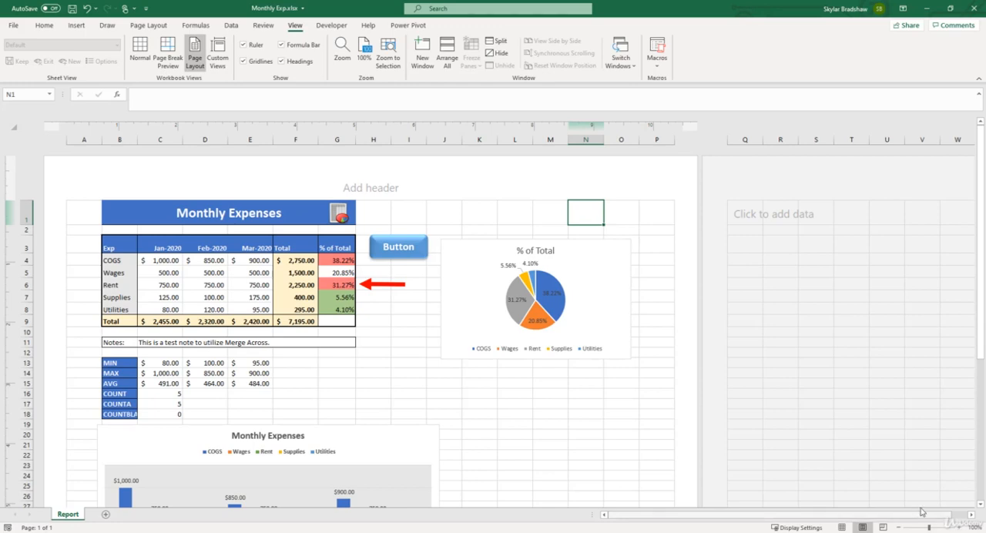
Step: Set the page orientation to Portrait and check how the table and charts fall across the pages
{"action": "left_click", "coordinate": [151, 26]}
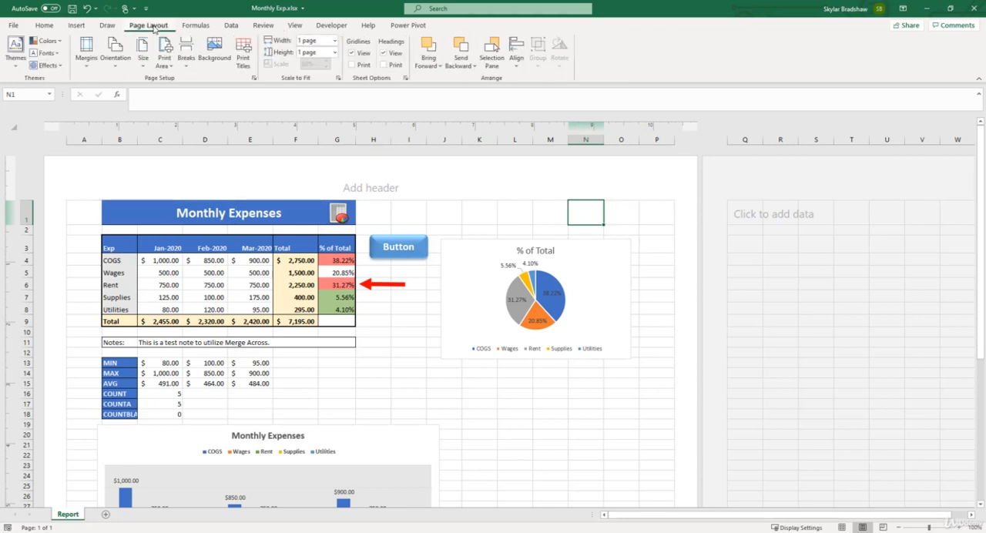
{"action": "left_click", "coordinate": [127, 58]}
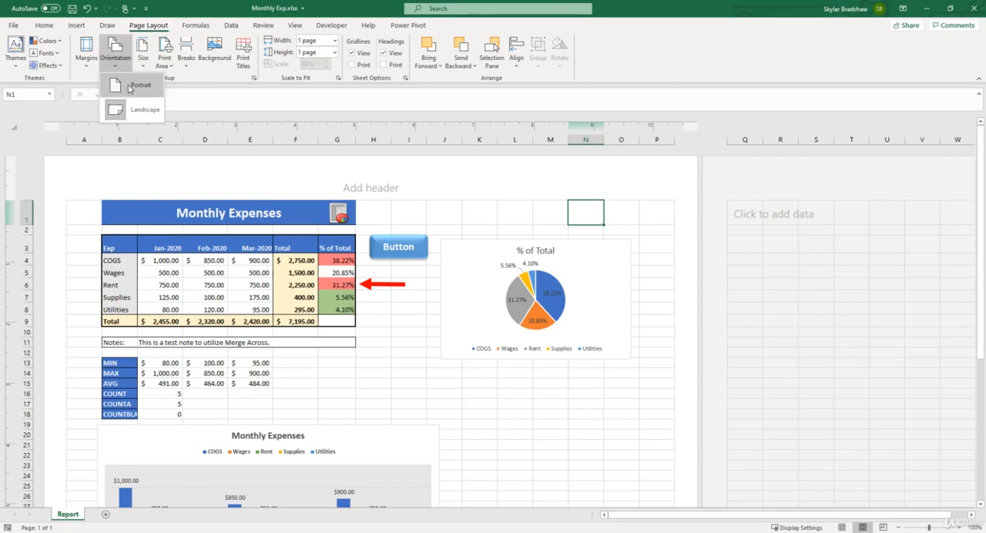
{"action": "left_click", "coordinate": [129, 86]}
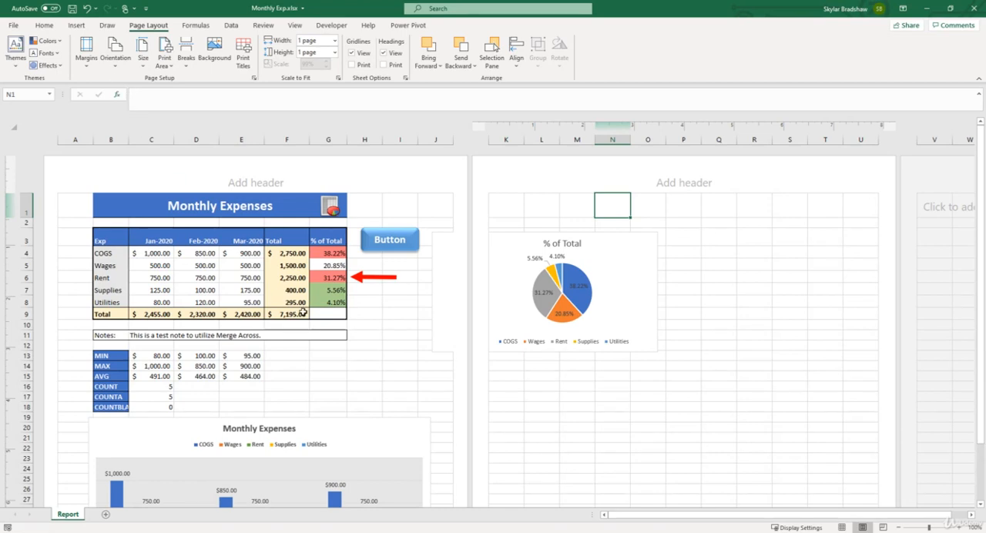
{"action": "scroll", "coordinate": [305, 312], "scroll_direction": "down", "scroll_amount": 3}
{"action": "scroll", "coordinate": [308, 331], "scroll_direction": "down", "scroll_amount": 2}
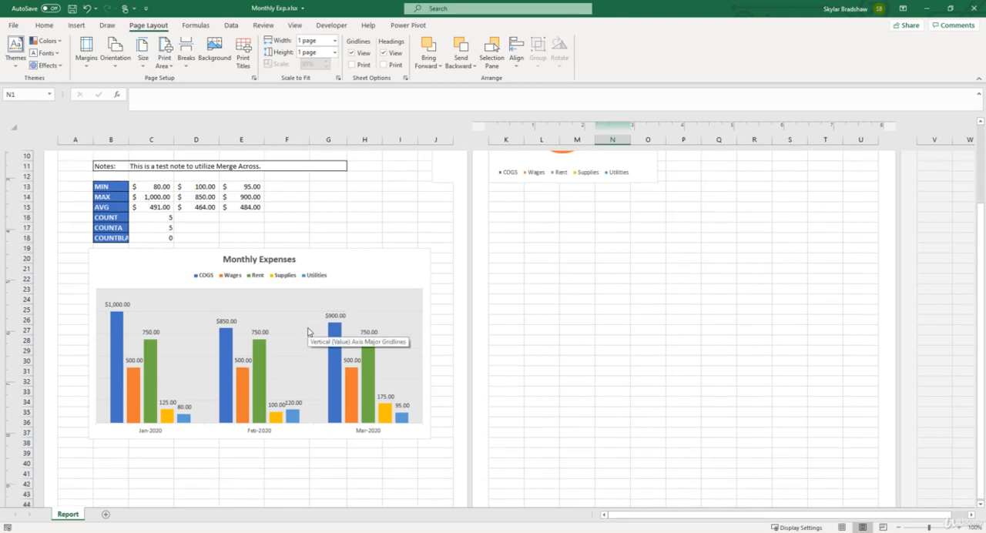
{"action": "scroll", "coordinate": [308, 331], "scroll_direction": "up", "scroll_amount": 4}
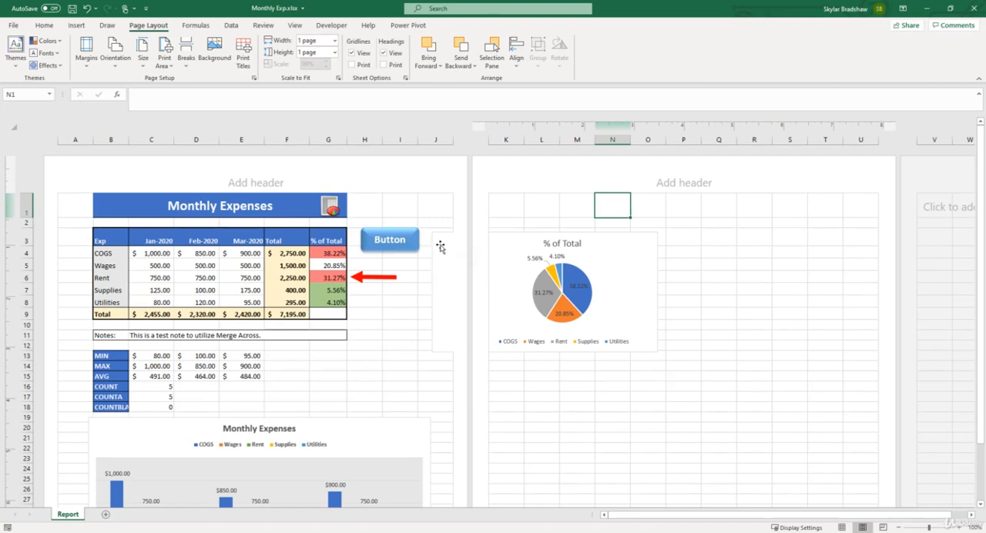
Step: Enable Print object in the % of Total pie chart's properties and close its formatting options
{"action": "right_click", "coordinate": [446, 288]}
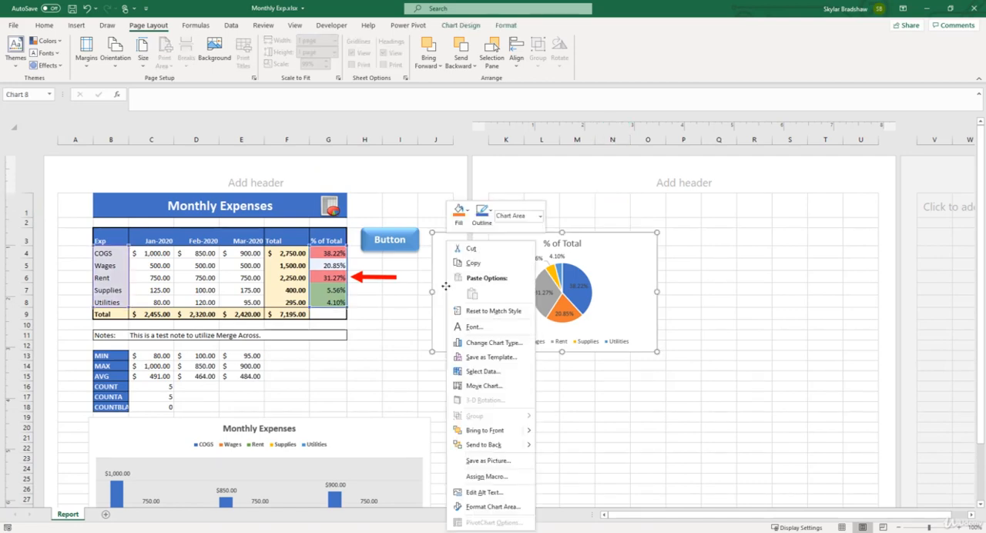
{"action": "left_click", "coordinate": [490, 506]}
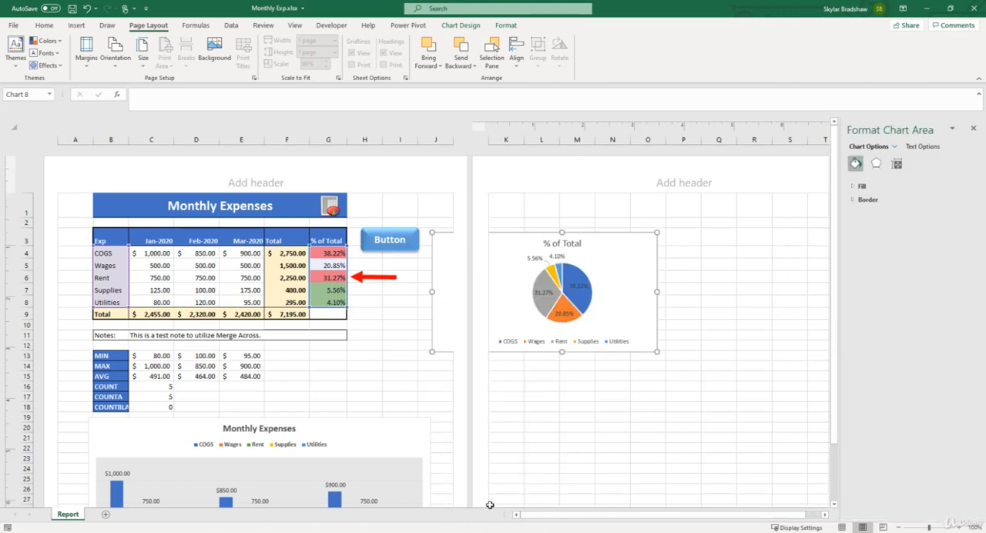
{"action": "left_click", "coordinate": [897, 164]}
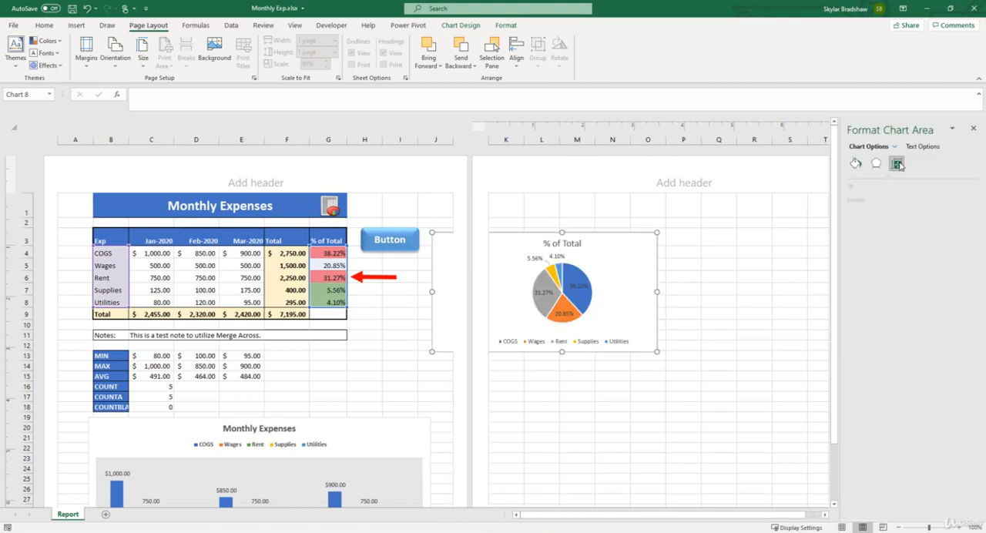
{"action": "left_click", "coordinate": [857, 202]}
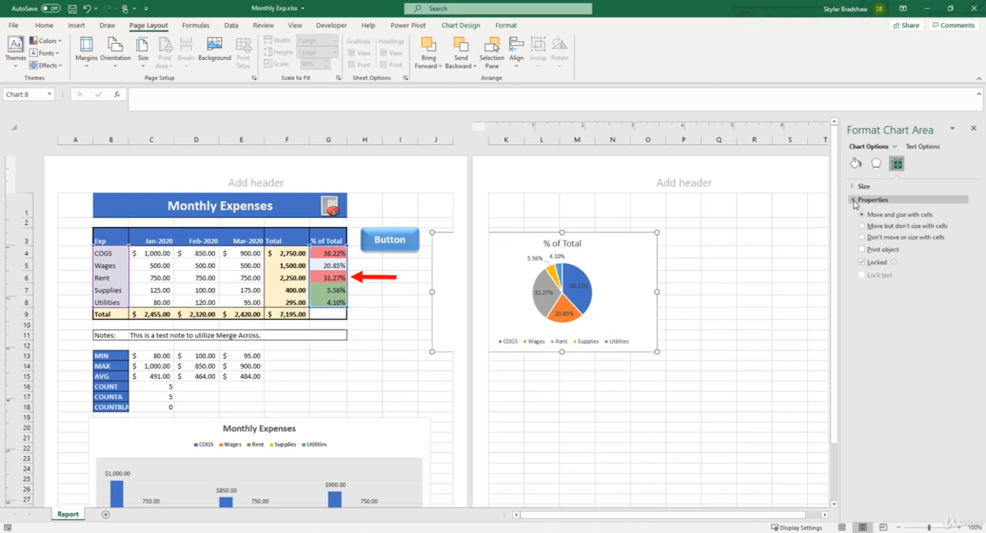
{"action": "left_click", "coordinate": [863, 250]}
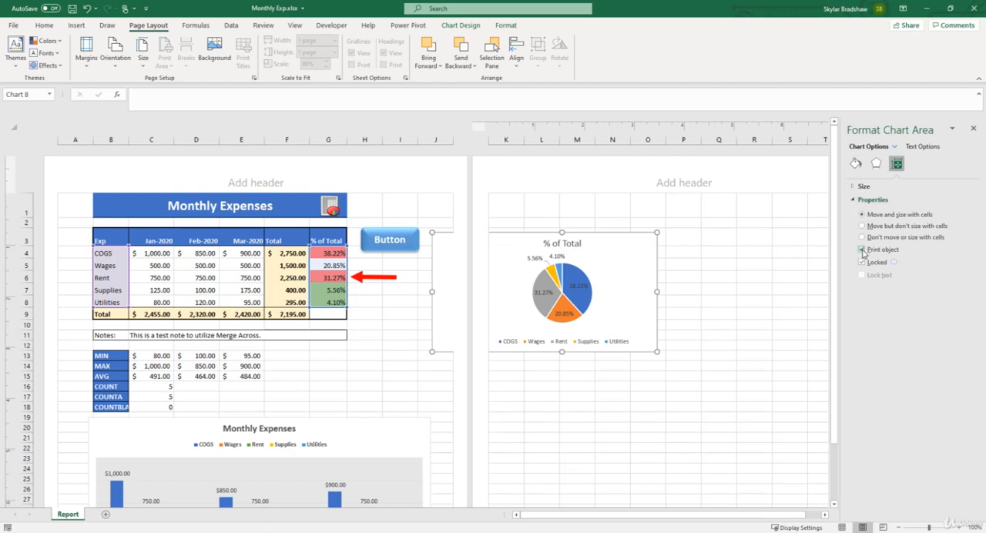
{"action": "left_click", "coordinate": [974, 129]}
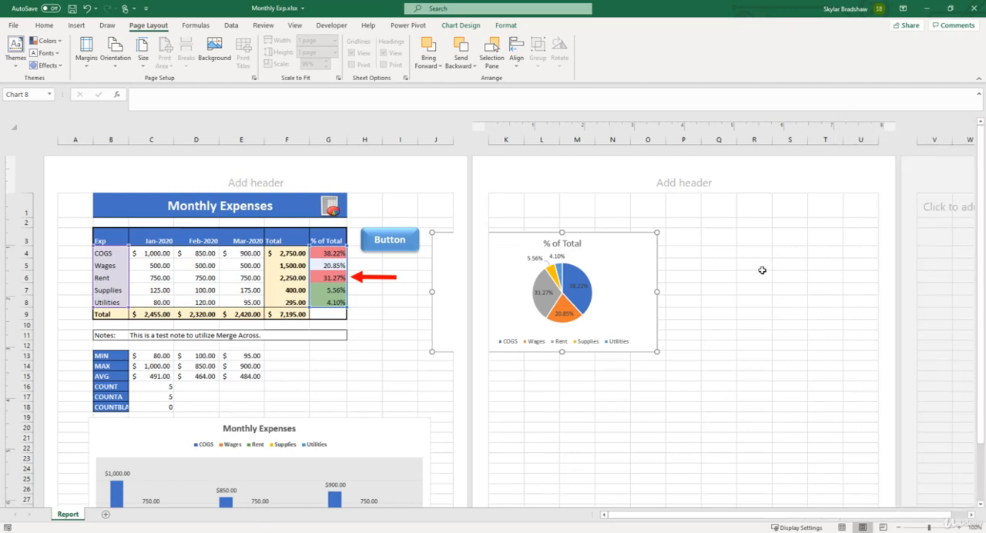
Step: Preview the printout with the pie chart selected, return to the sheet and deselect the chart
{"action": "left_click", "coordinate": [14, 26]}
{"action": "left_click", "coordinate": [32, 184]}
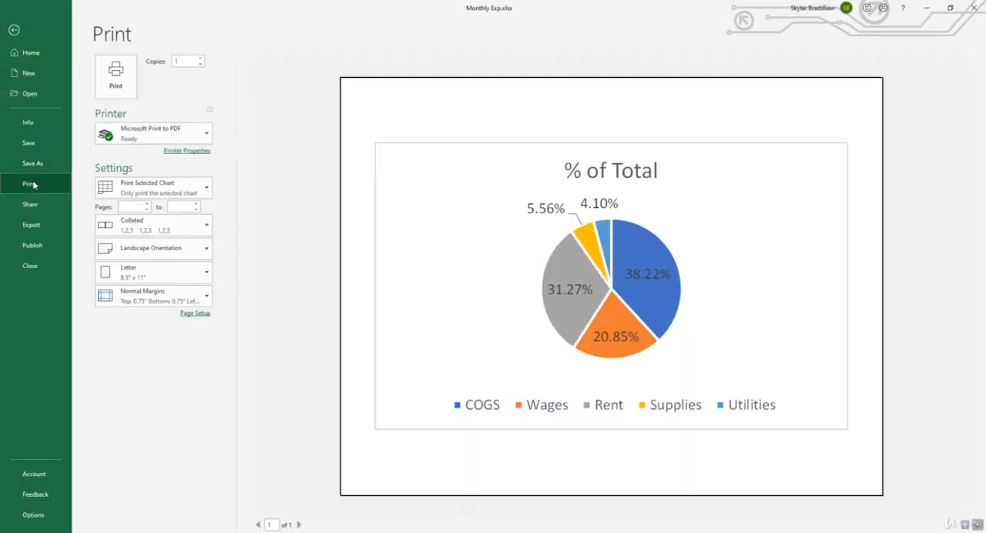
{"action": "left_click", "coordinate": [15, 31]}
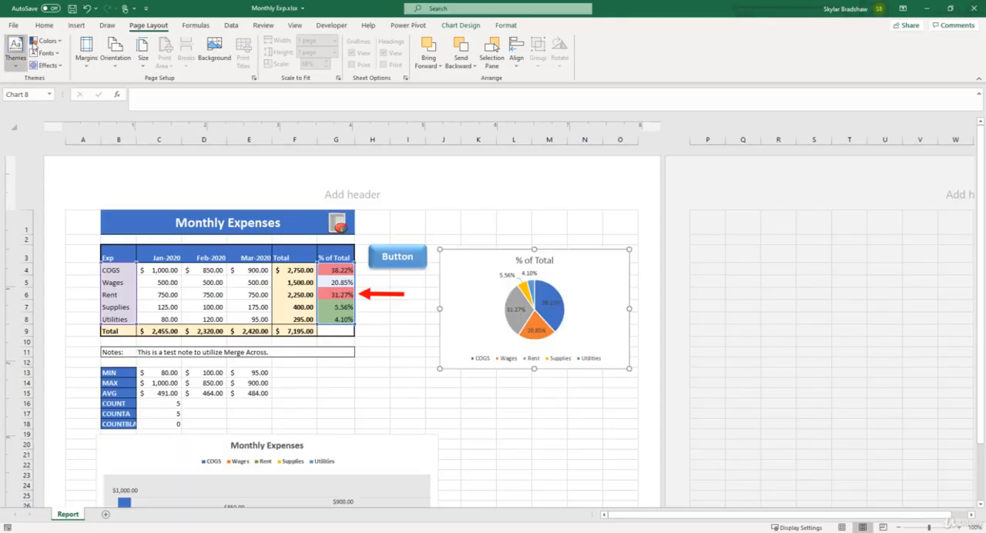
{"action": "left_click", "coordinate": [477, 222]}
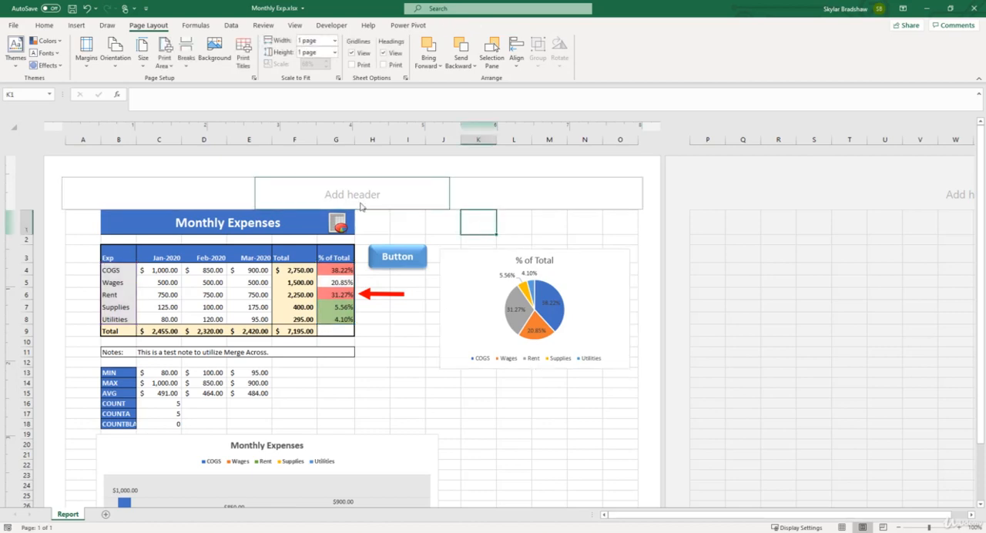
Step: Set the print scaling to No Scaling, preview the second page and return to the sheet
{"action": "left_click", "coordinate": [14, 25]}
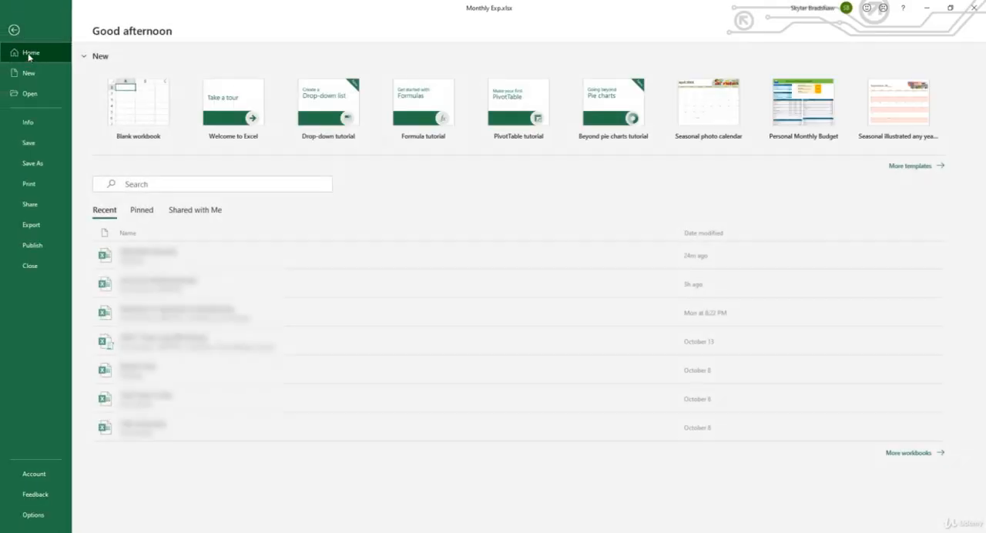
{"action": "left_click", "coordinate": [29, 184]}
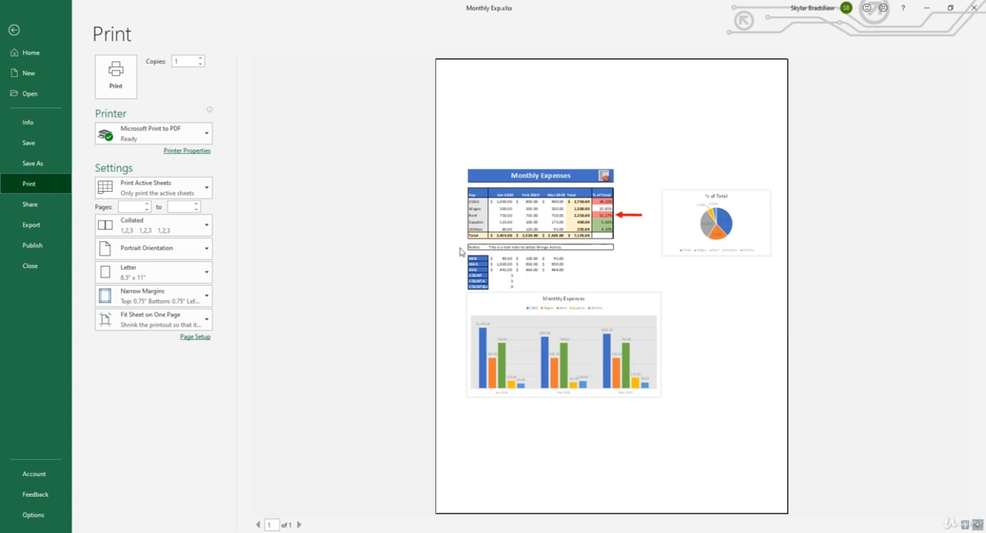
{"action": "left_click", "coordinate": [198, 322]}
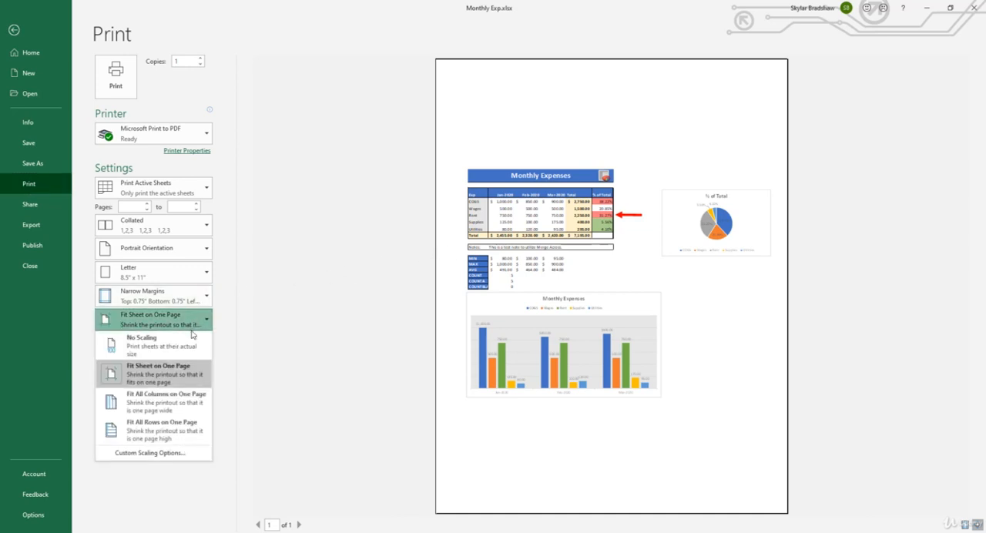
{"action": "left_click", "coordinate": [193, 346]}
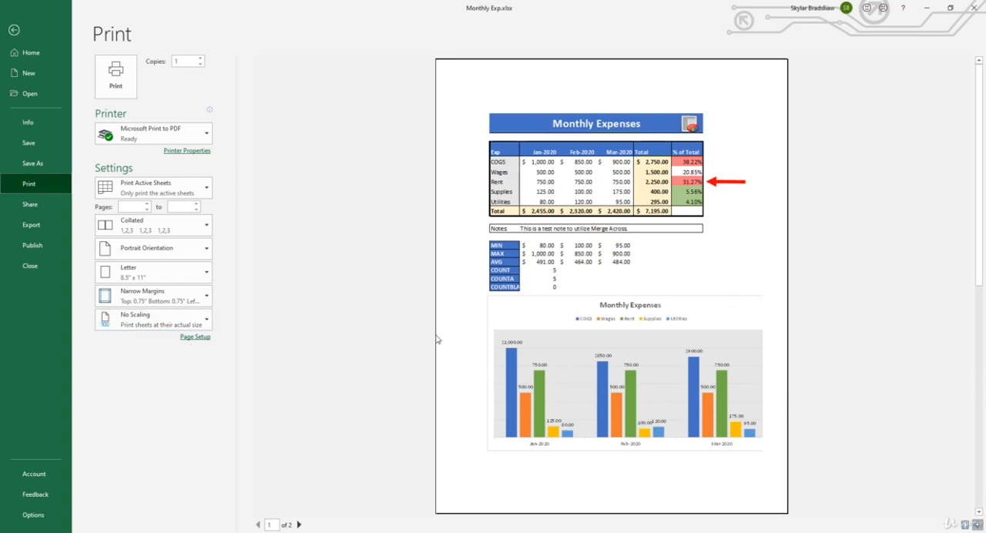
{"action": "left_click", "coordinate": [301, 525]}
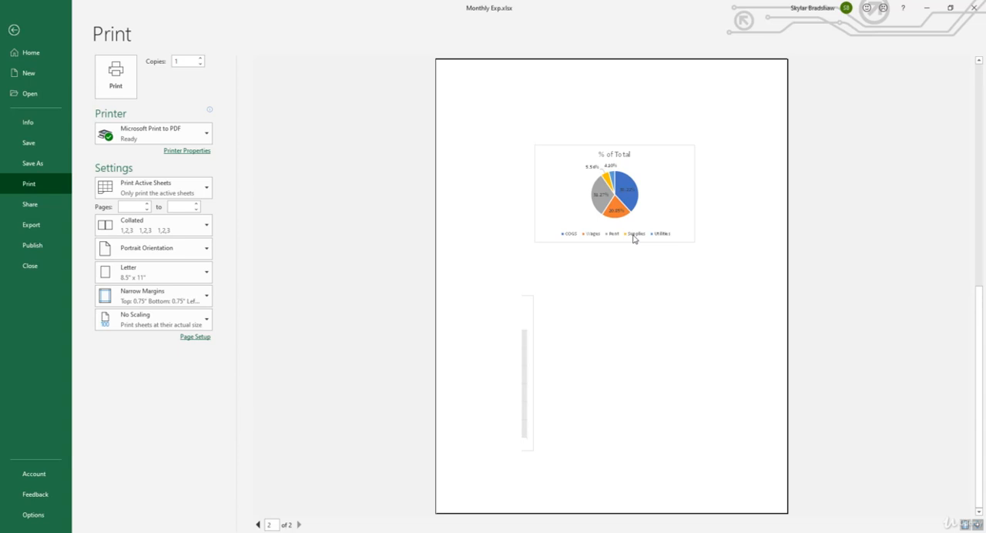
{"action": "left_click", "coordinate": [14, 29]}
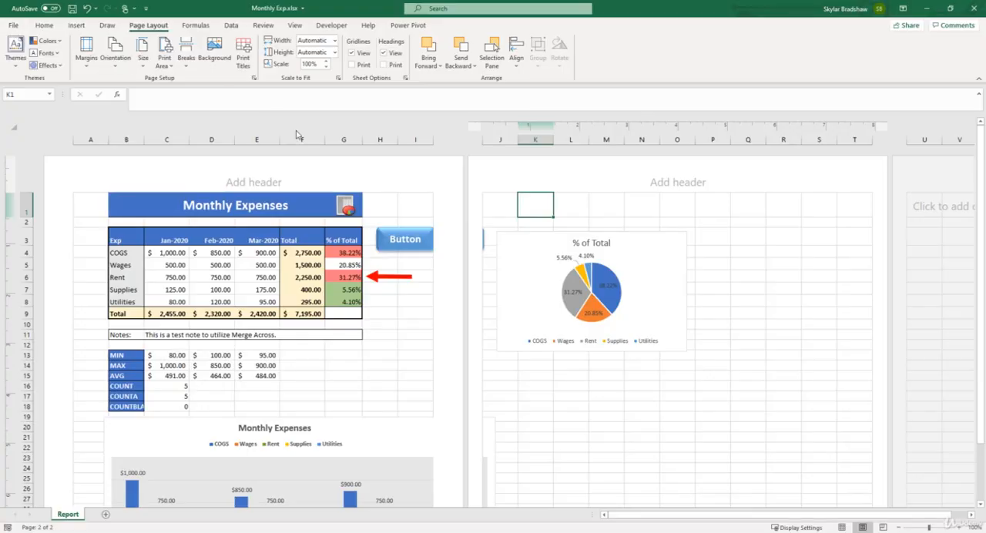
Step: Move the Monthly Expenses column chart fully onto the first page and shrink it slightly to fit between the margins
{"action": "scroll", "coordinate": [426, 319], "scroll_direction": "down", "scroll_amount": 3}
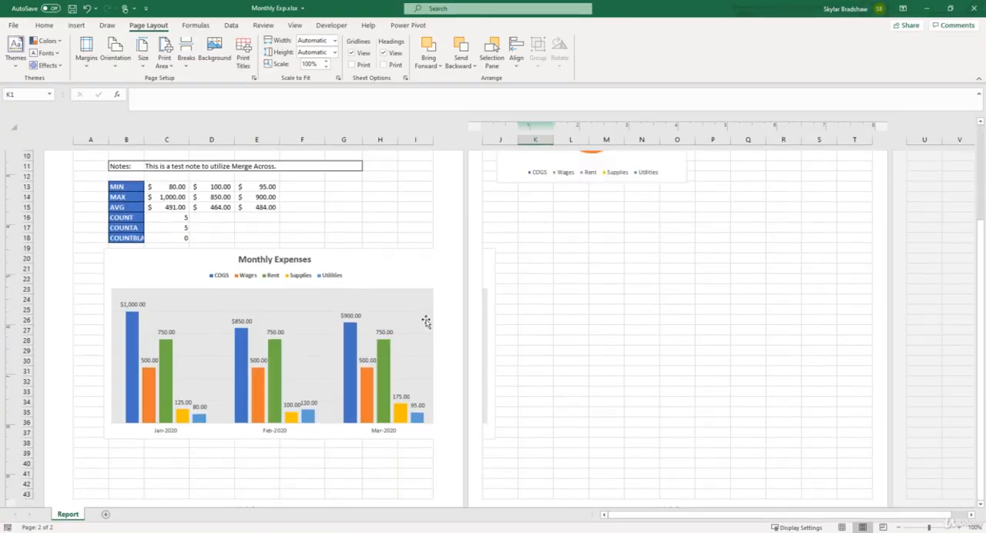
{"action": "left_click", "coordinate": [418, 268]}
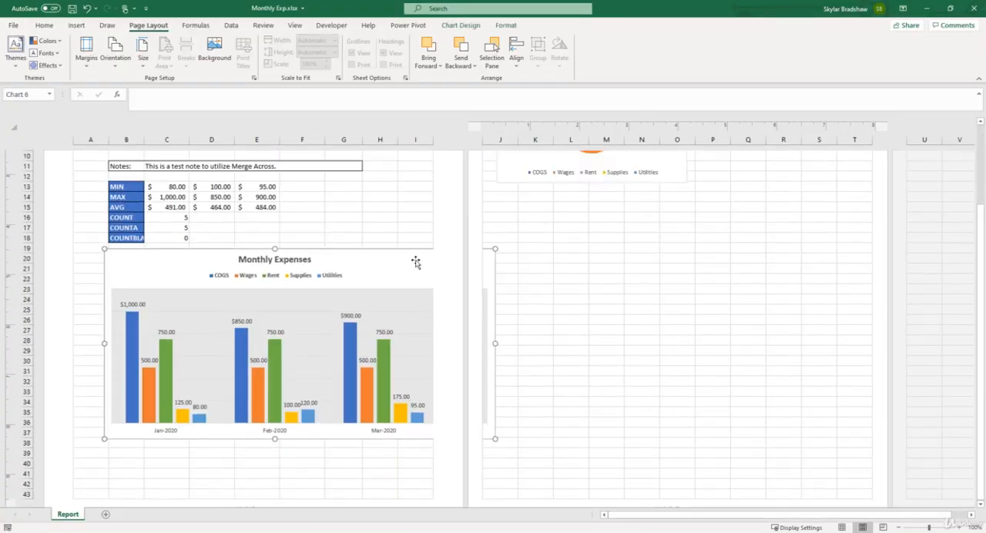
{"action": "left_click_drag", "start_coordinate": [414, 260], "coordinate": [392, 261]}
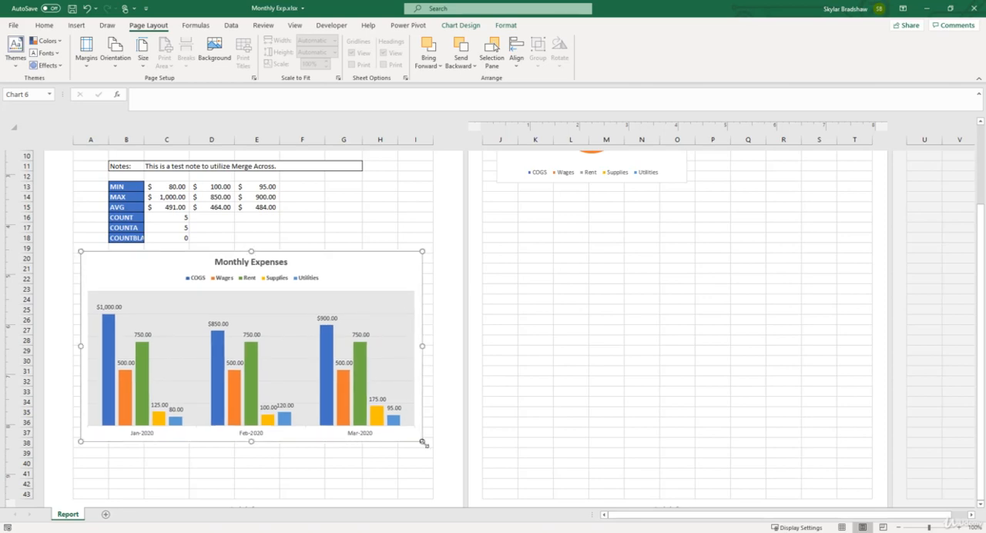
{"action": "left_click_drag", "start_coordinate": [423, 441], "coordinate": [407, 441]}
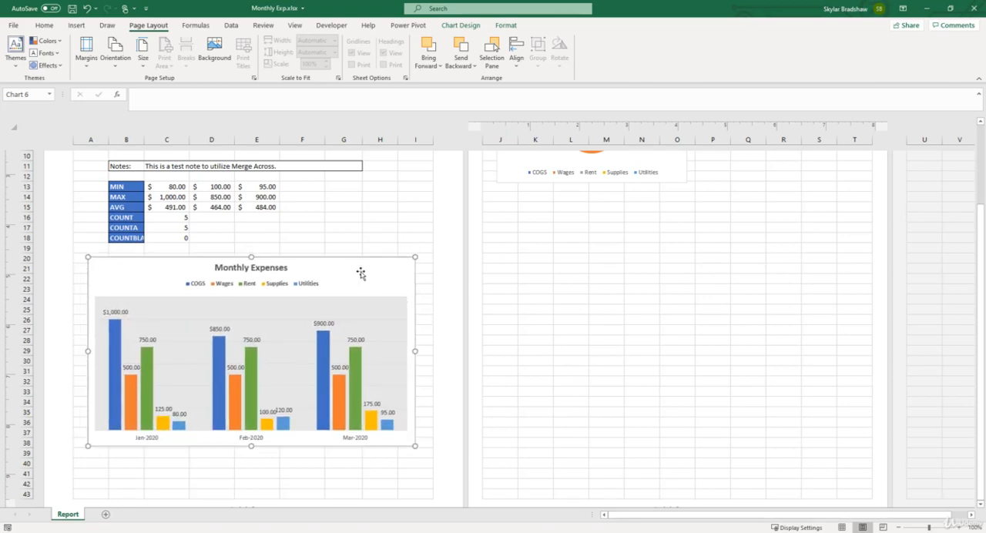
{"action": "scroll", "coordinate": [361, 274], "scroll_direction": "up", "scroll_amount": 4}
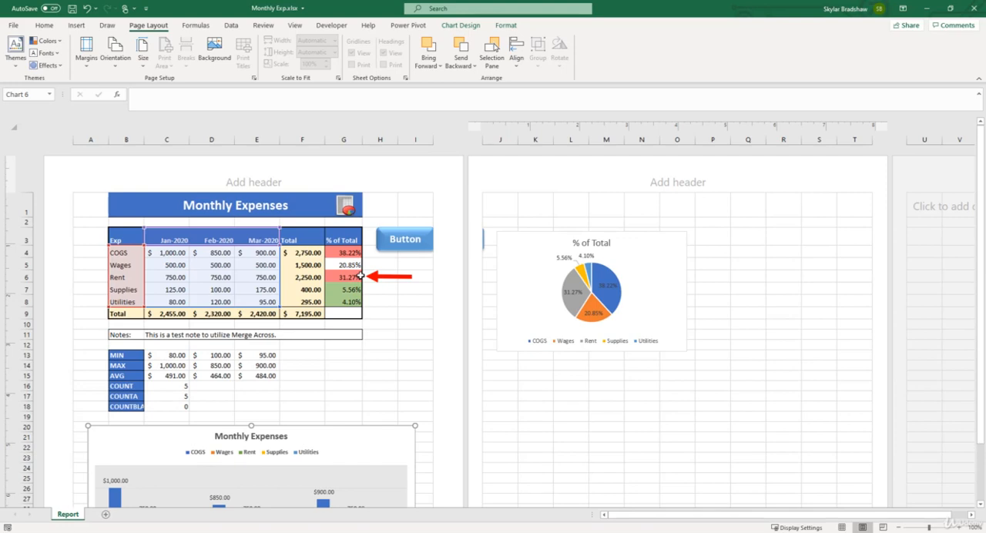
Step: Enlarge the % of Total pie chart to nearly the second page's width and move it down toward the middle of that page
{"action": "left_click", "coordinate": [525, 287]}
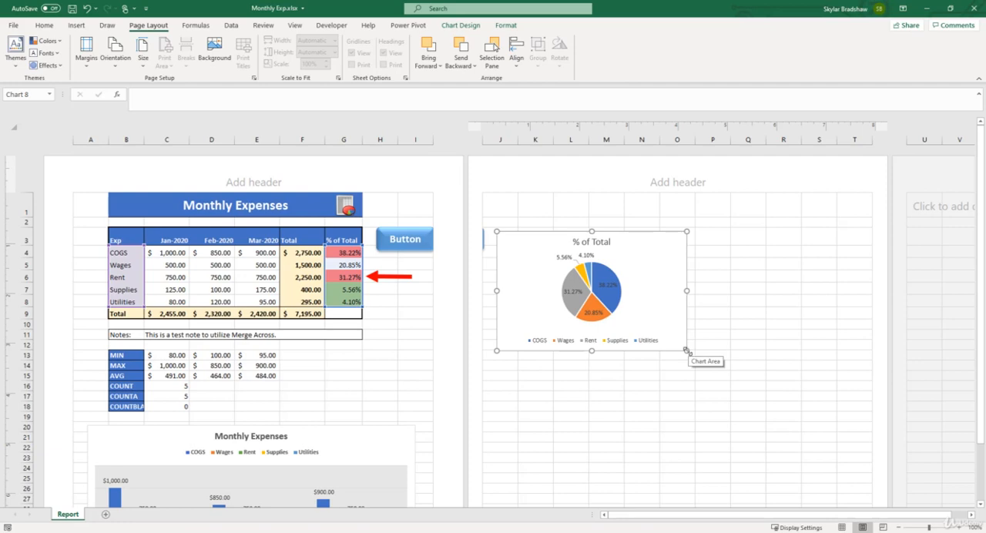
{"action": "left_click_drag", "start_coordinate": [686, 351], "coordinate": [866, 477]}
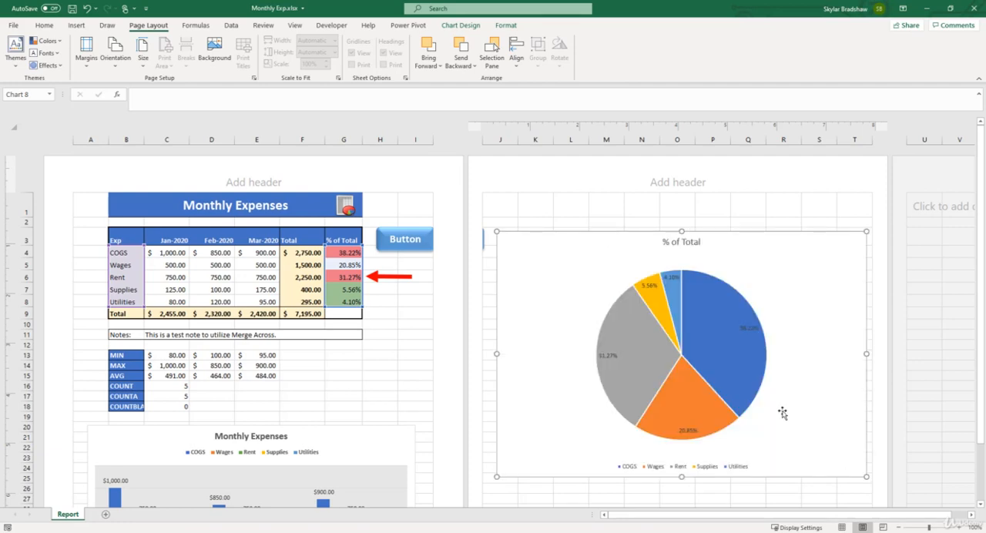
{"action": "scroll", "coordinate": [783, 411], "scroll_direction": "down", "scroll_amount": 3}
{"action": "left_click", "coordinate": [899, 528]}
{"action": "left_click", "coordinate": [898, 528]}
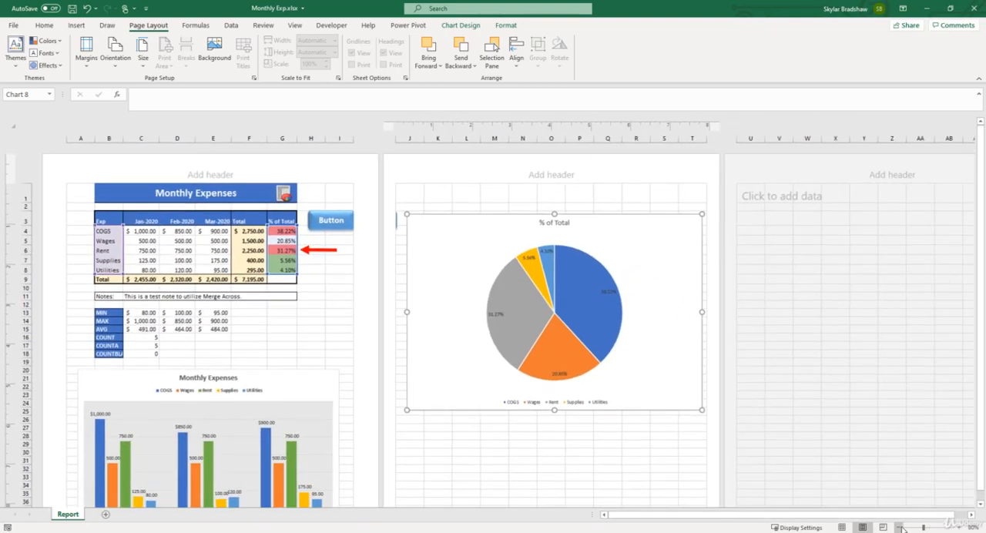
{"action": "left_click", "coordinate": [898, 528]}
{"action": "left_click_drag", "start_coordinate": [577, 352], "coordinate": [579, 395]}
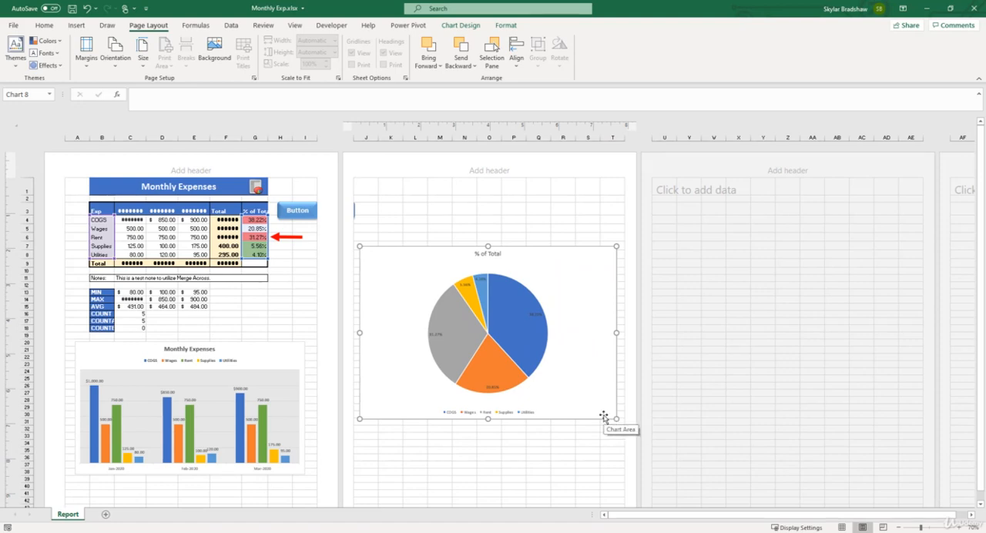
{"action": "scroll", "coordinate": [605, 416], "scroll_direction": "down", "scroll_amount": 3}
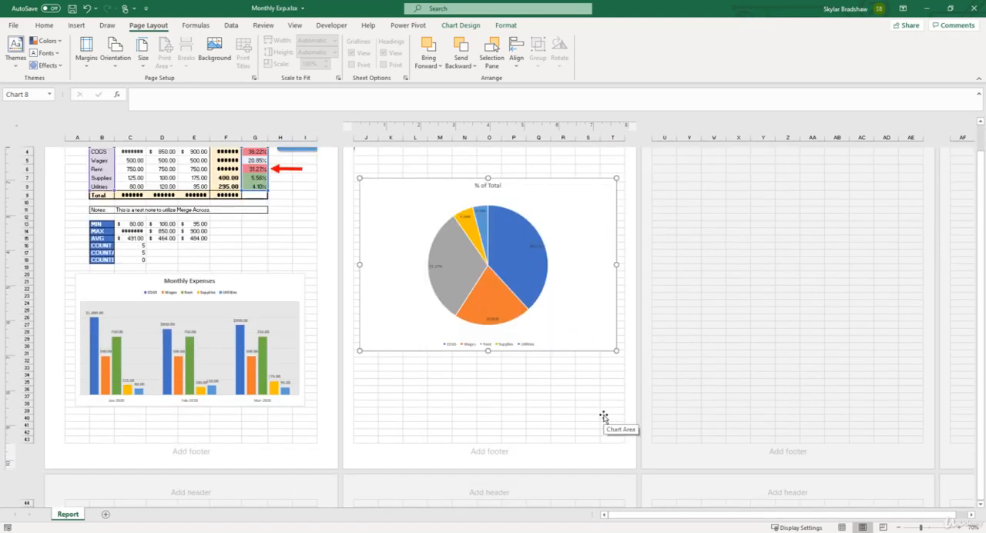
{"action": "scroll", "coordinate": [489, 380], "scroll_direction": "up", "scroll_amount": 3}
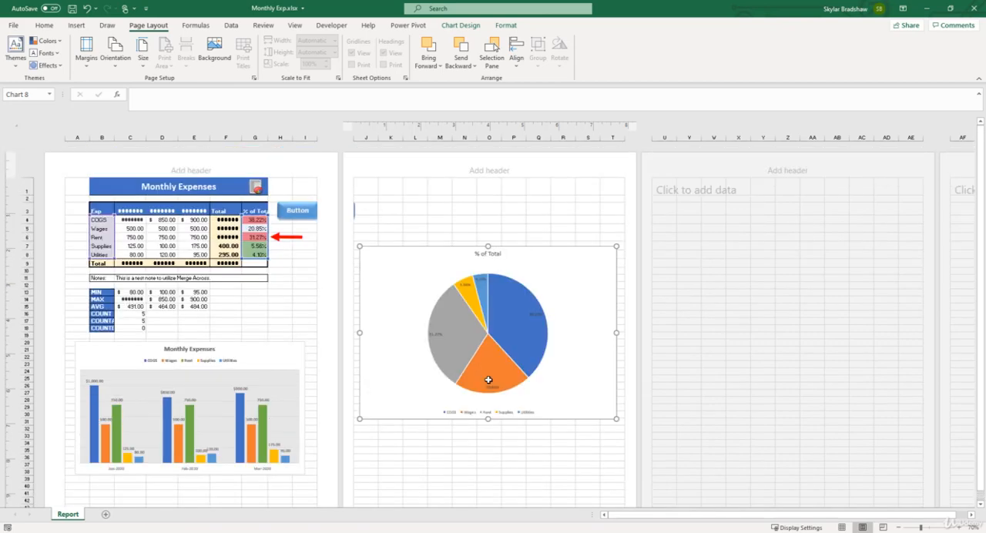
Step: Preview the printout of the enlarged pie chart alone, return to the sheet and select cell K1 to deselect the chart
{"action": "left_click", "coordinate": [11, 25]}
{"action": "left_click", "coordinate": [41, 183]}
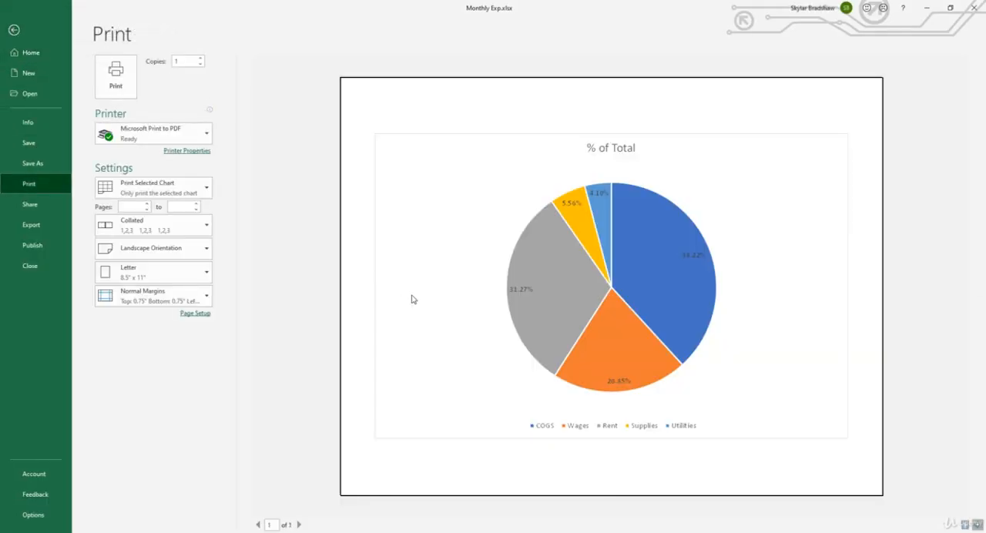
{"action": "left_click", "coordinate": [13, 30]}
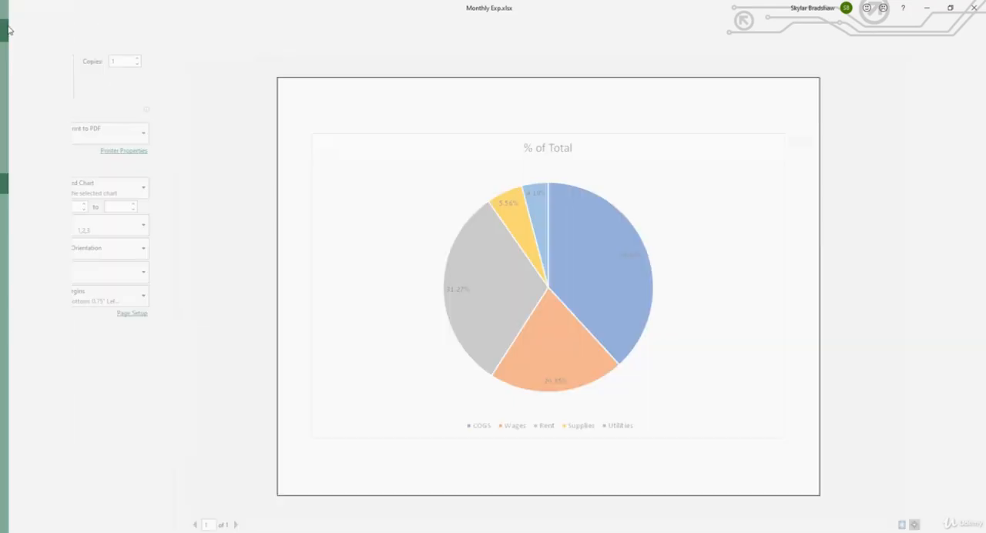
{"action": "left_click", "coordinate": [393, 189]}
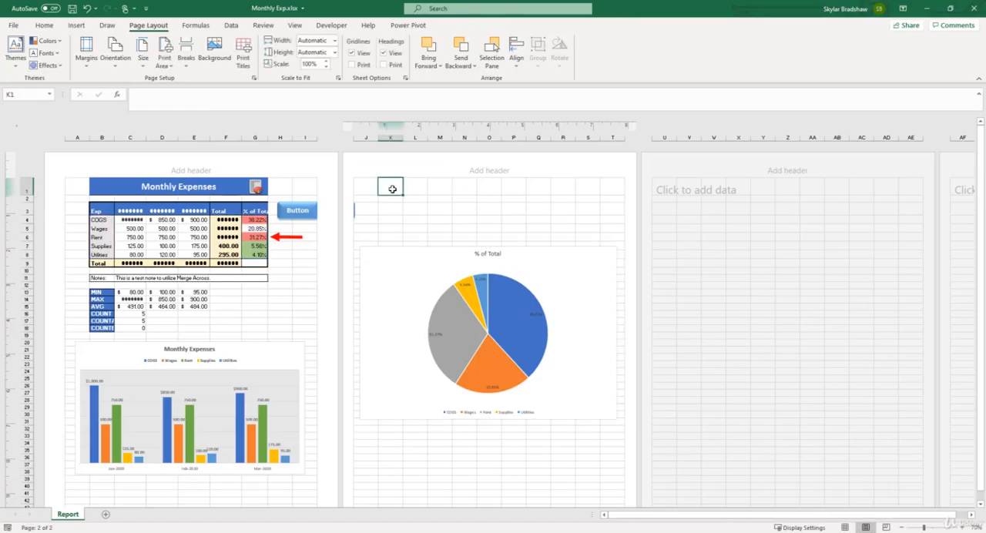
Step: Preview both pages of the active sheet's printout and return to the sheet
{"action": "left_click", "coordinate": [13, 26]}
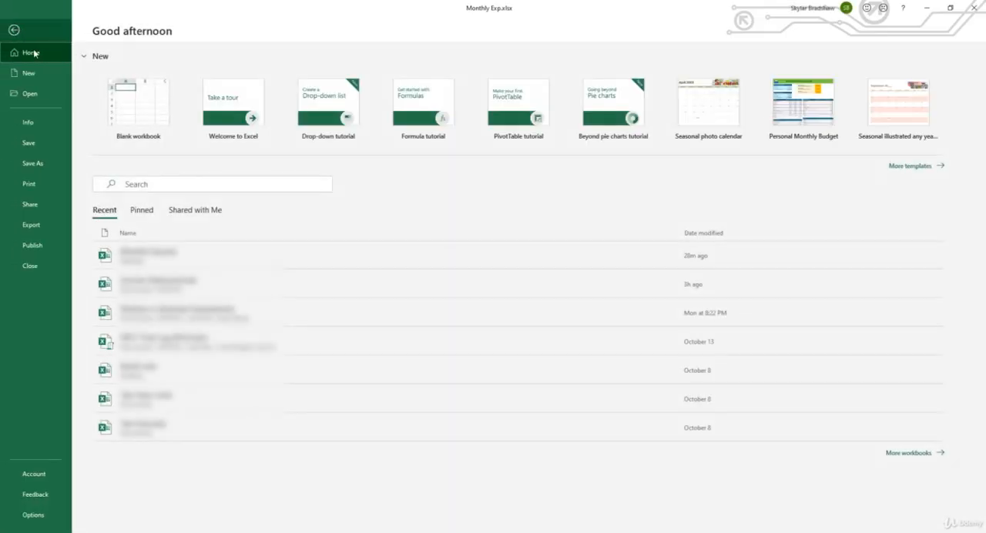
{"action": "left_click", "coordinate": [32, 189]}
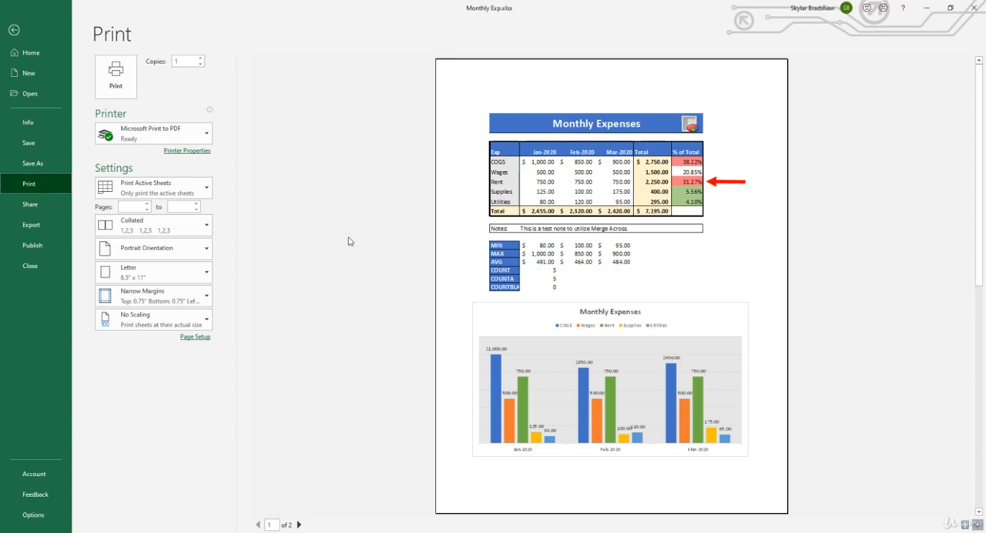
{"action": "left_click", "coordinate": [300, 525]}
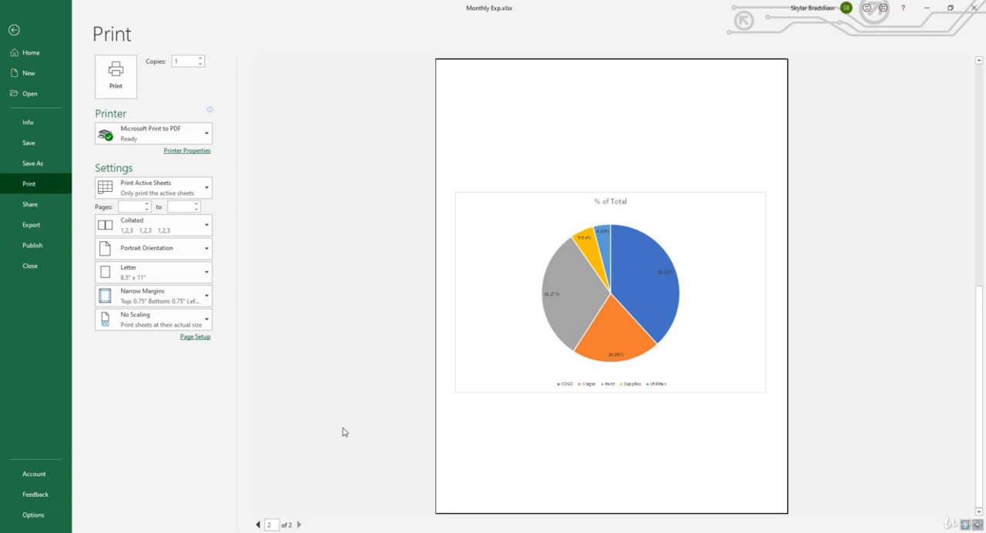
{"action": "left_click", "coordinate": [14, 30]}
Step: Enter "Monthly Expenses" in the center section of the page header
{"action": "left_click", "coordinate": [963, 527]}
{"action": "left_click", "coordinate": [964, 528]}
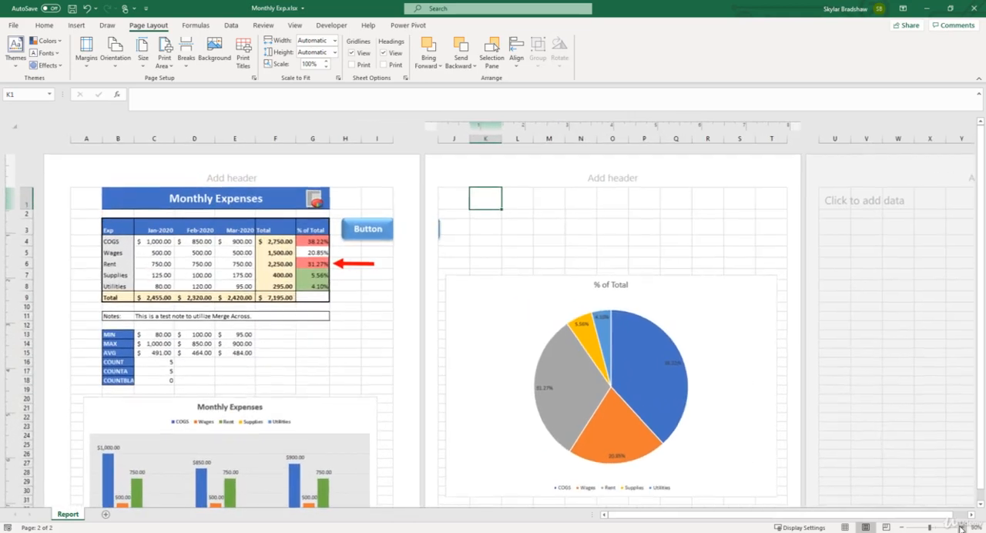
{"action": "left_click", "coordinate": [963, 528]}
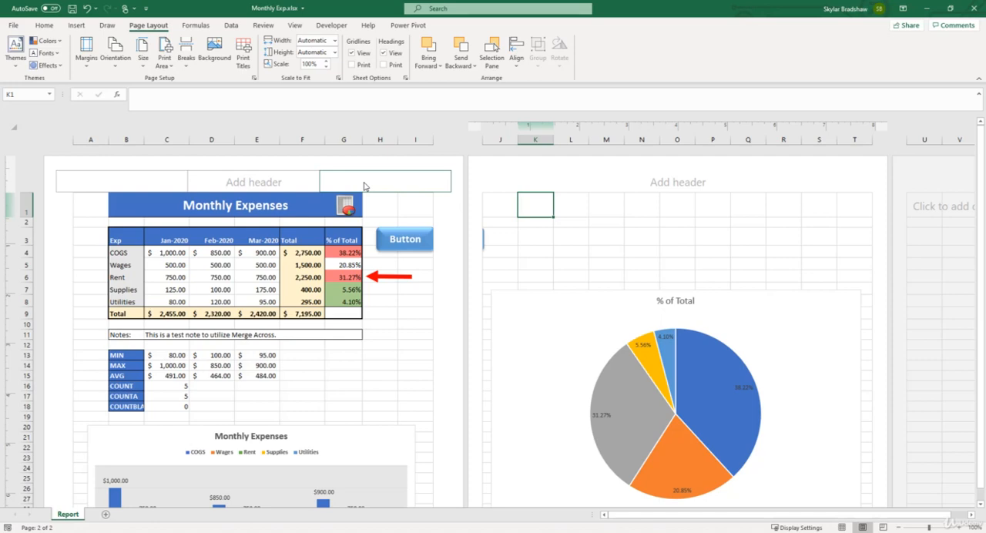
{"action": "left_click", "coordinate": [304, 184]}
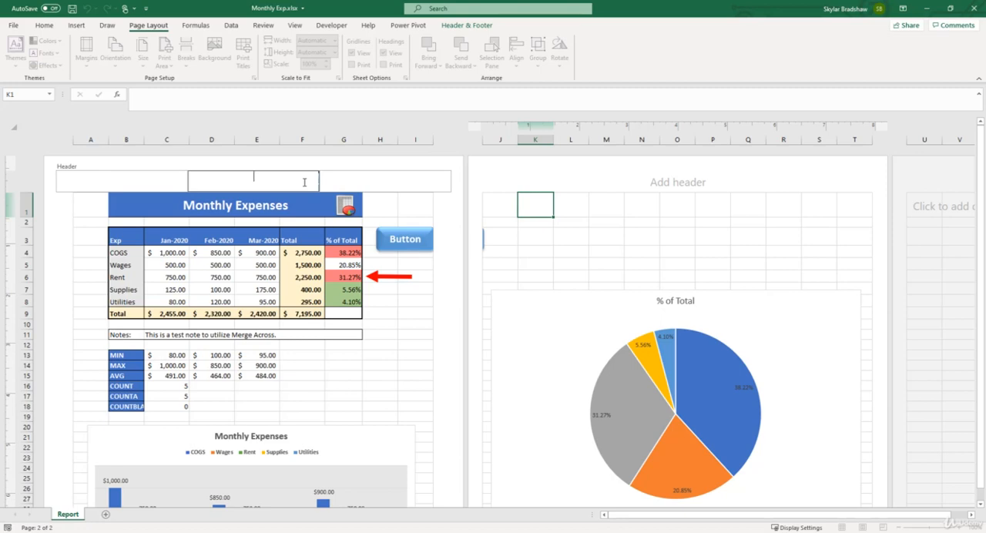
{"action": "type", "text": "Monthly Expenses"}
{"action": "left_click", "coordinate": [374, 207]}
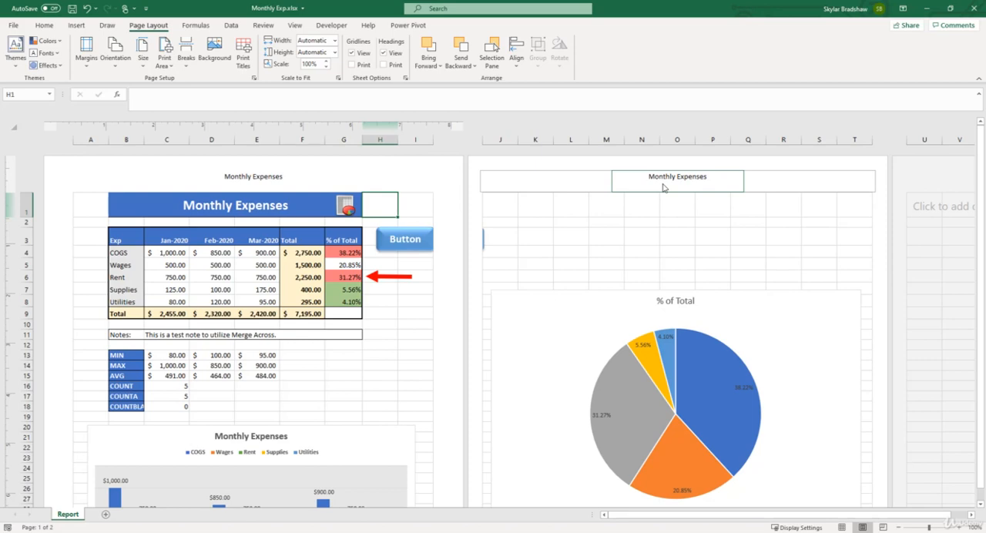
Step: Insert the Sheet Name element in the right section of the page header and finish editing the header
{"action": "left_click", "coordinate": [419, 180]}
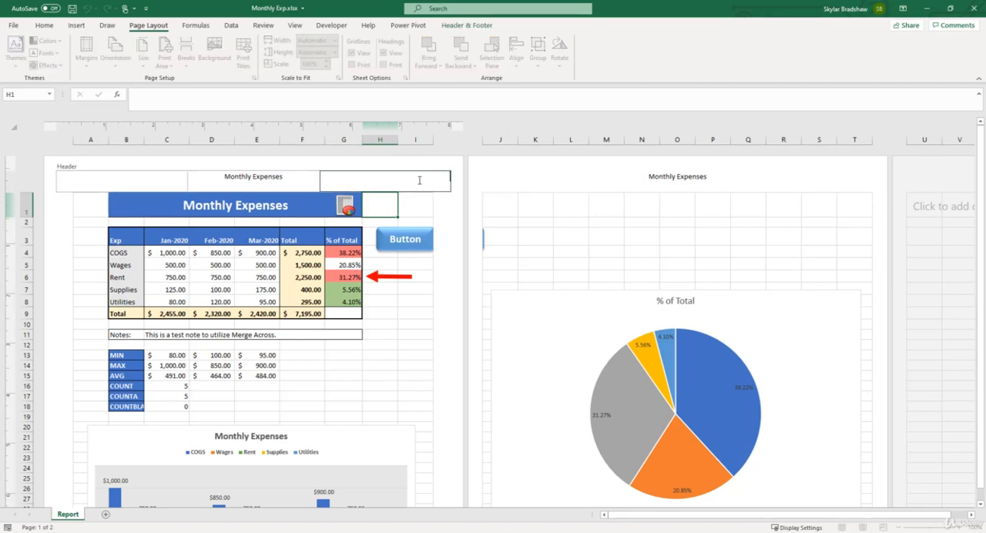
{"action": "left_click", "coordinate": [463, 26]}
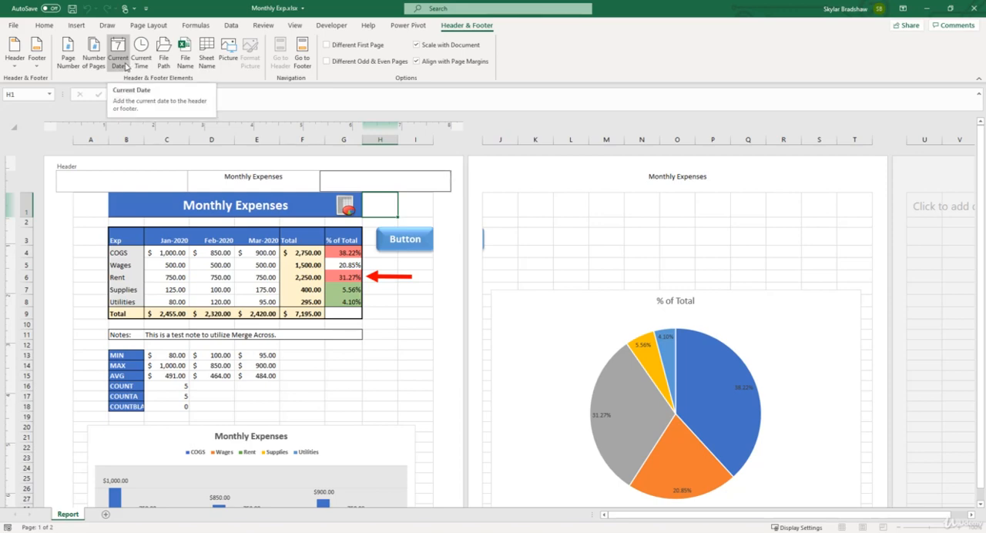
{"action": "left_click", "coordinate": [209, 57]}
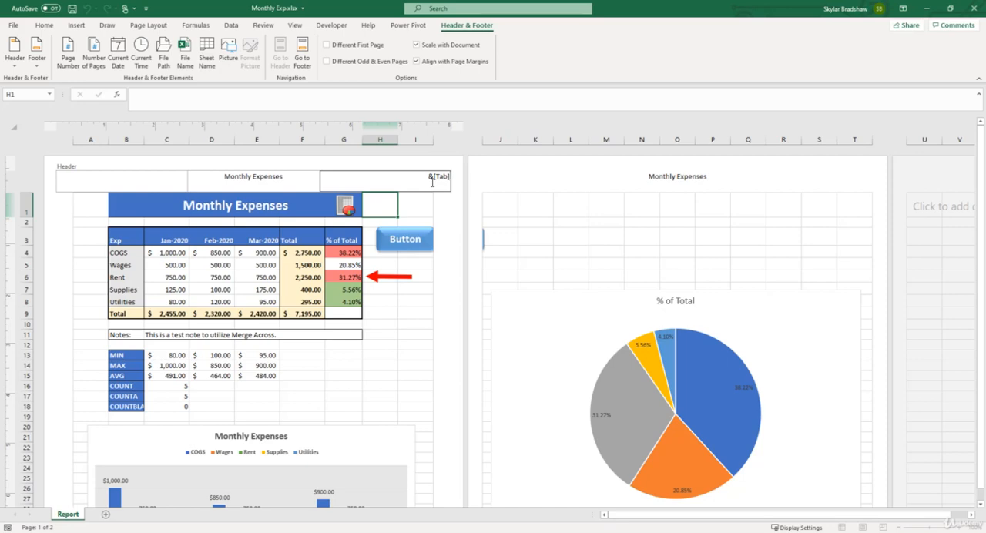
{"action": "left_click", "coordinate": [443, 209]}
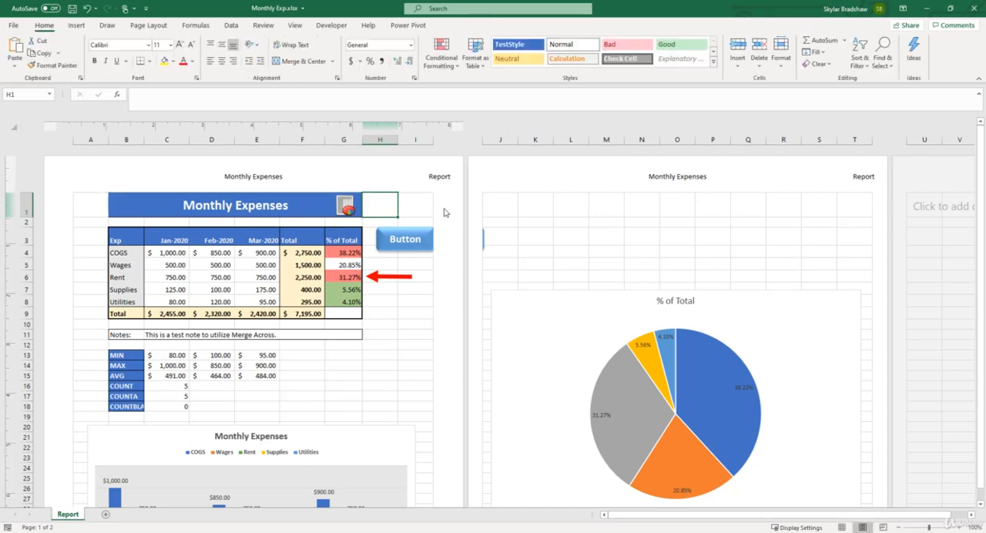
Step: Insert the Page Number element in the center section of the page footer and finish editing the footer
{"action": "scroll", "coordinate": [452, 216], "scroll_direction": "down", "scroll_amount": 8}
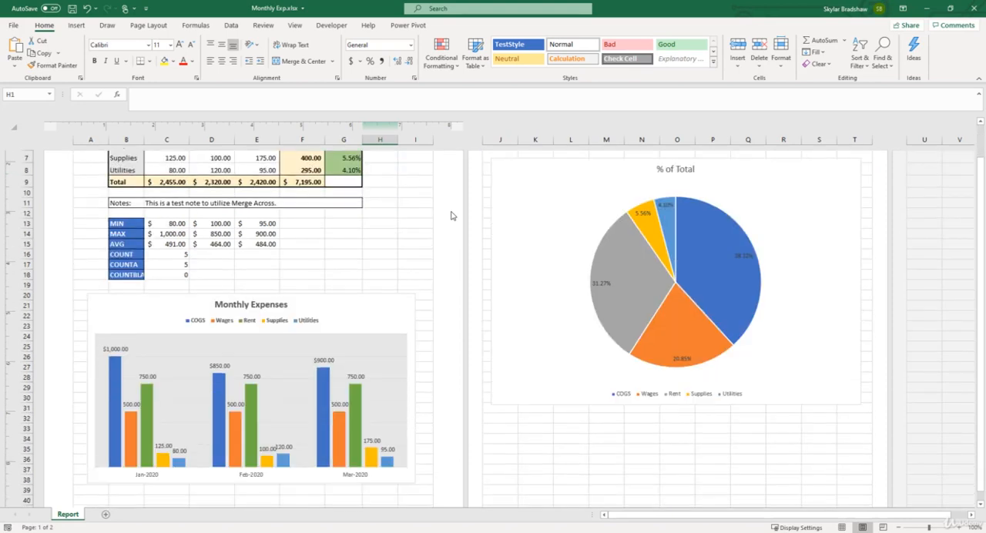
{"action": "left_click", "coordinate": [269, 417]}
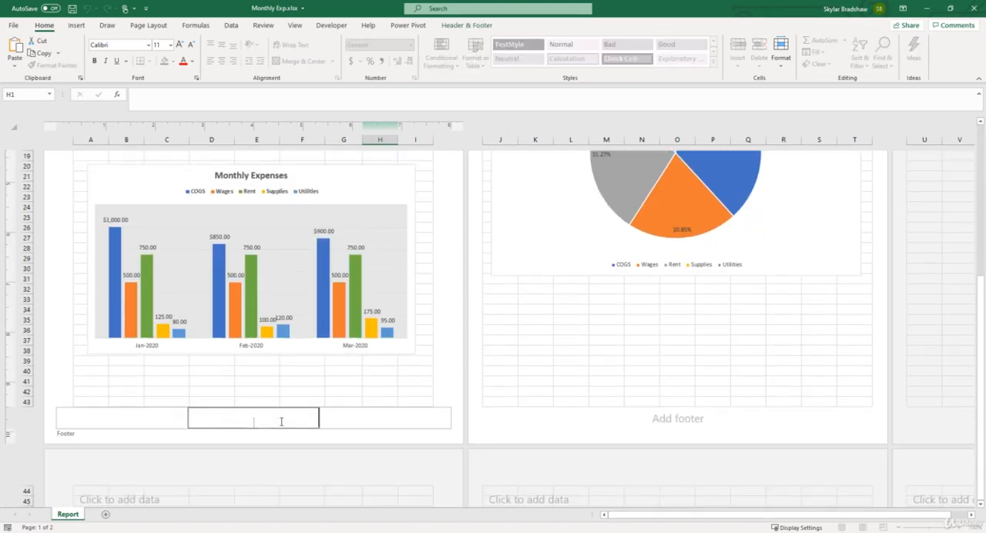
{"action": "left_click", "coordinate": [447, 26]}
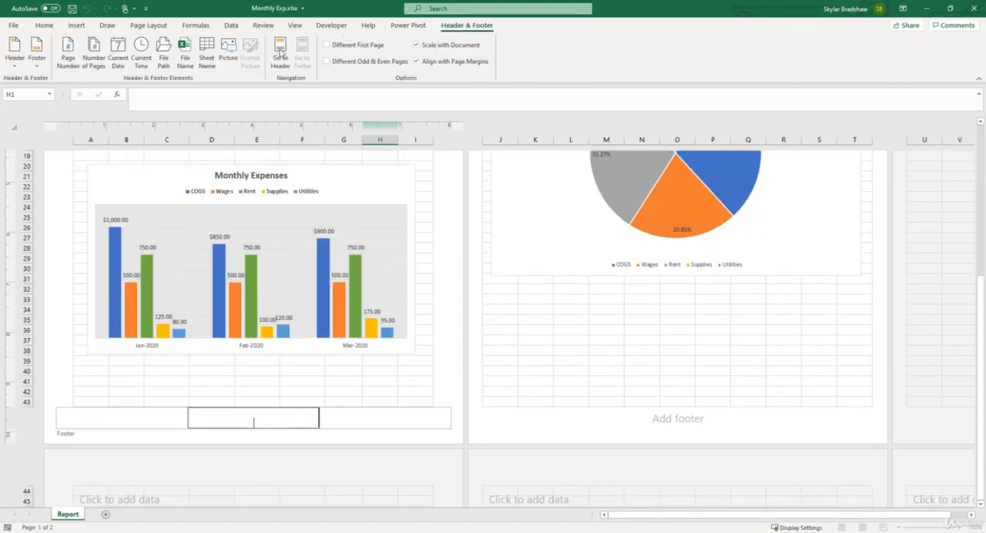
{"action": "left_click", "coordinate": [69, 62]}
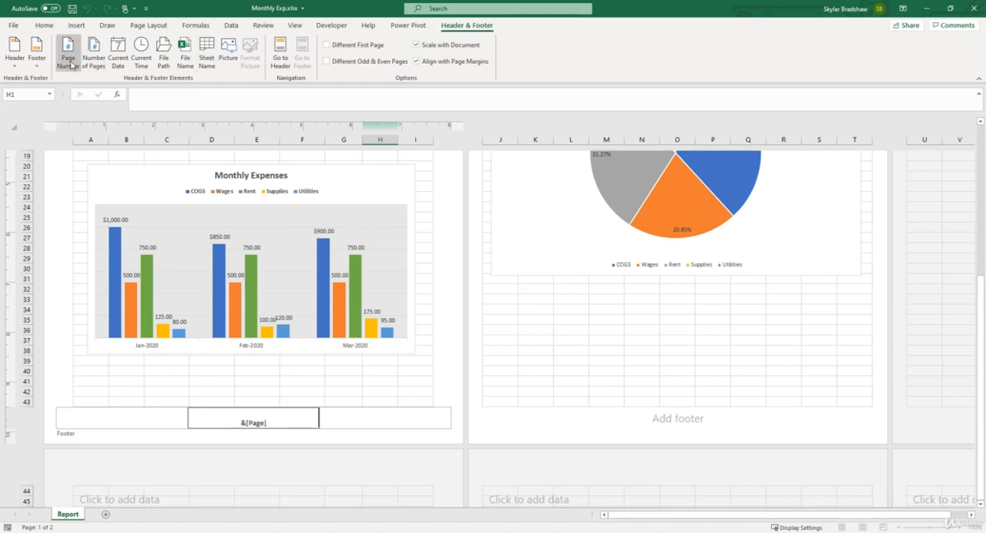
{"action": "left_click", "coordinate": [442, 378]}
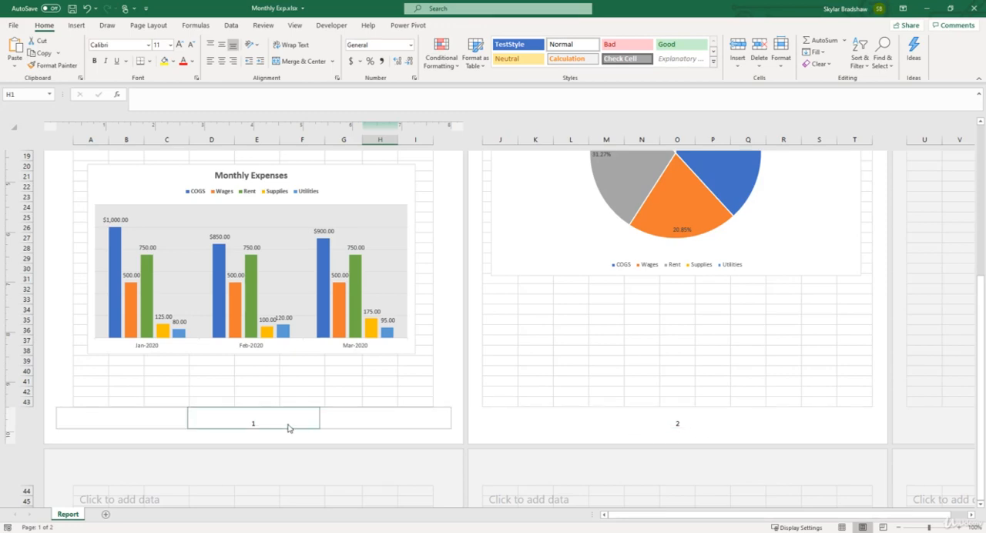
Step: Preview the printout and check the header and footer on both pages
{"action": "scroll", "coordinate": [646, 429], "scroll_direction": "up", "scroll_amount": 1}
{"action": "scroll", "coordinate": [645, 429], "scroll_direction": "up", "scroll_amount": 5}
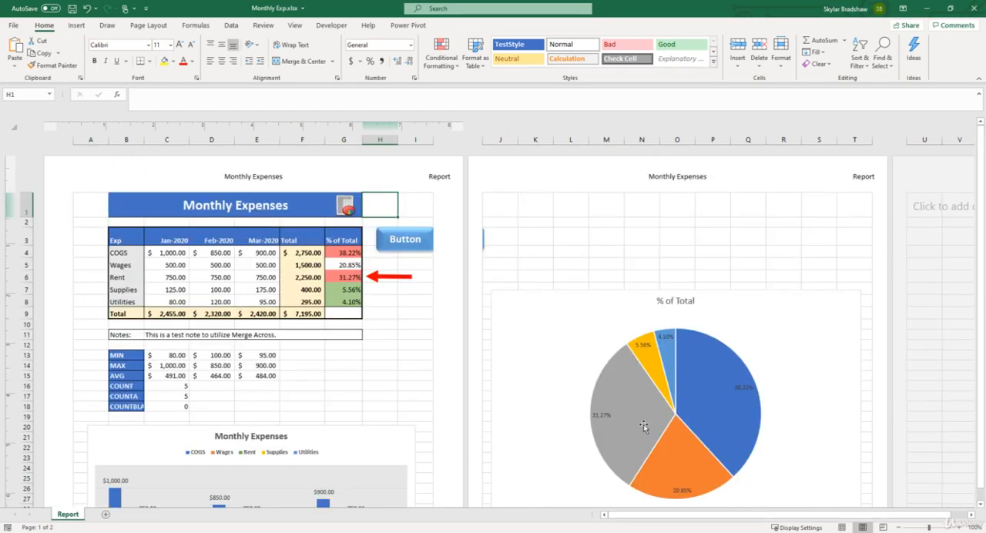
{"action": "left_click", "coordinate": [14, 29]}
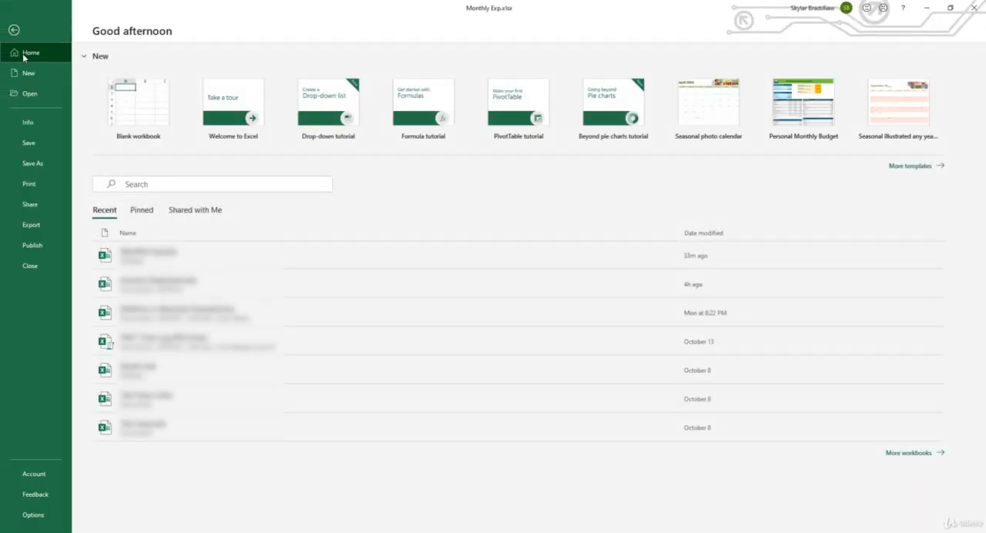
{"action": "left_click", "coordinate": [23, 184]}
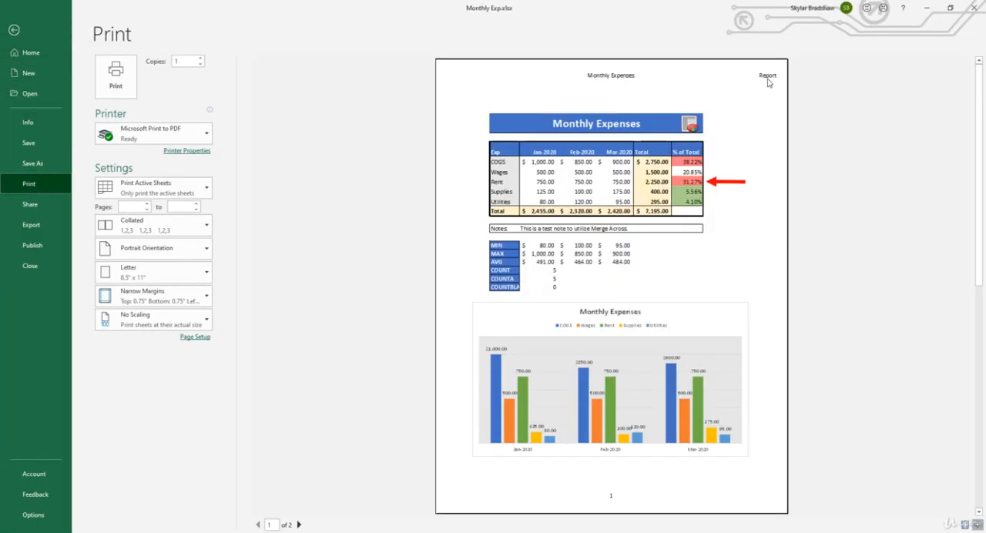
{"action": "left_click", "coordinate": [299, 525]}
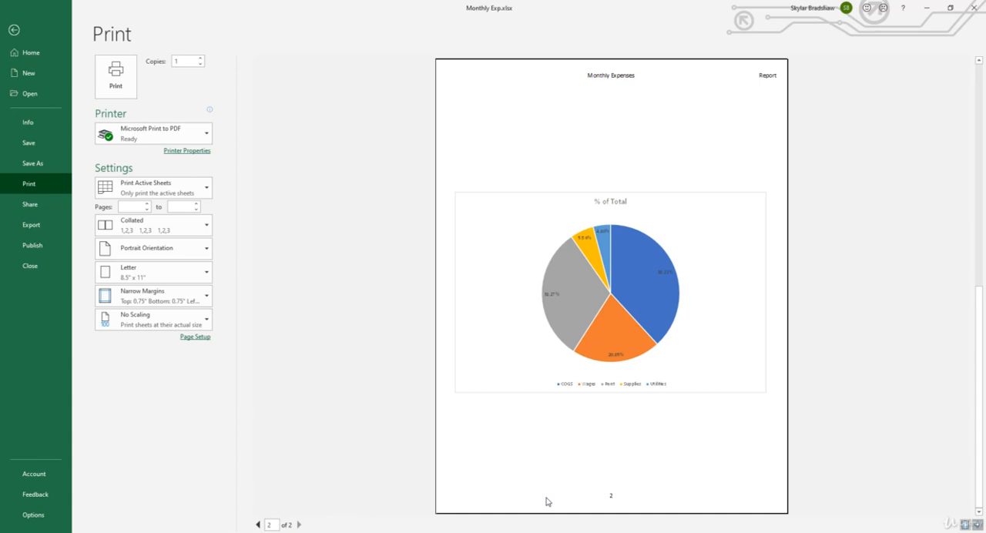